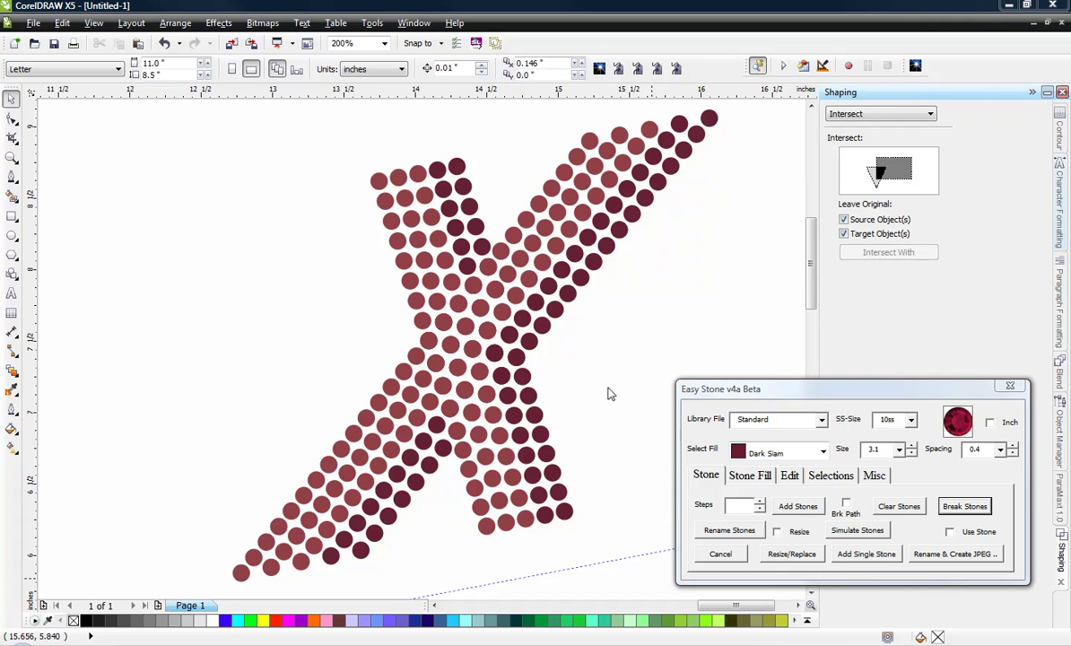
# Change the Easy Stone fill colour from Dark Siam to Crystal.
pyautogui.click(823, 454)
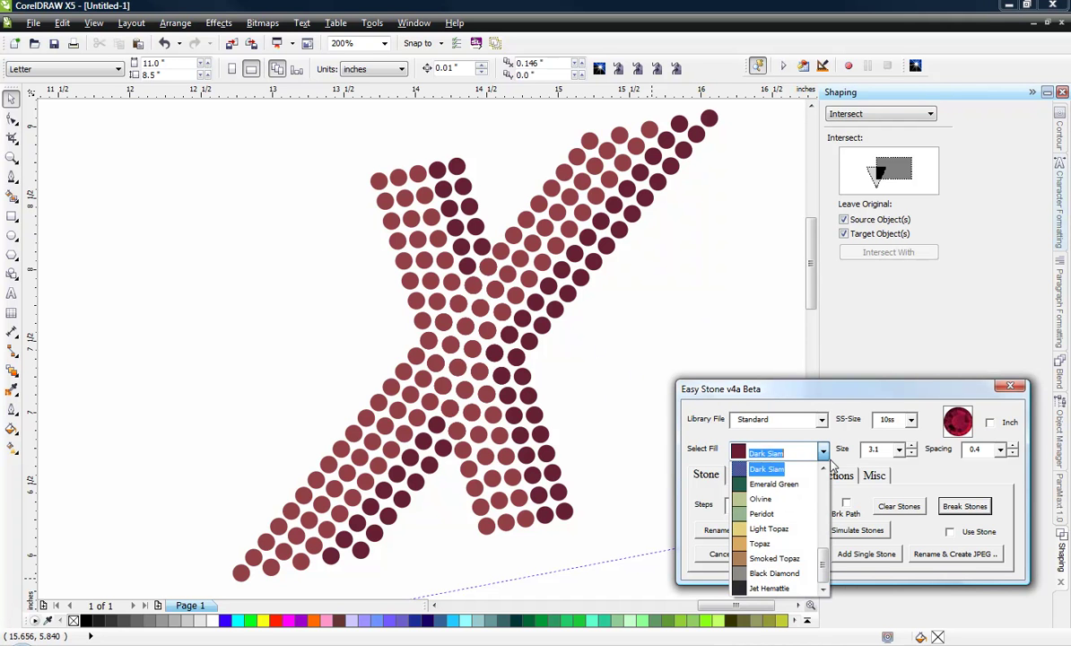
pyautogui.scroll(5, 793, 502)
pyautogui.scroll(3, 792, 503)
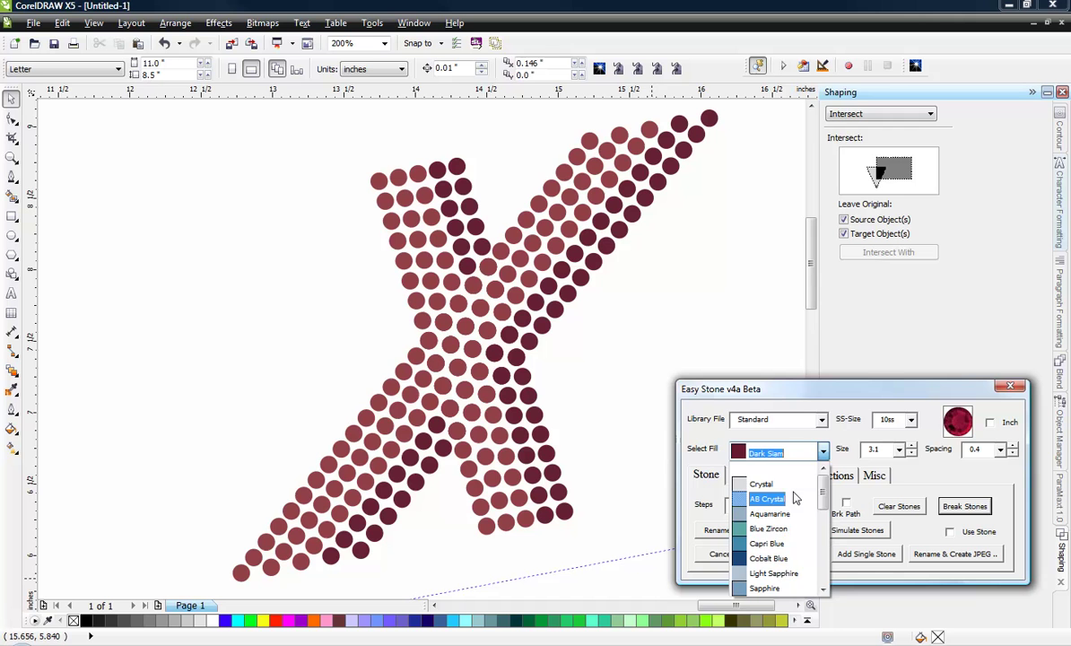
pyautogui.click(765, 470)
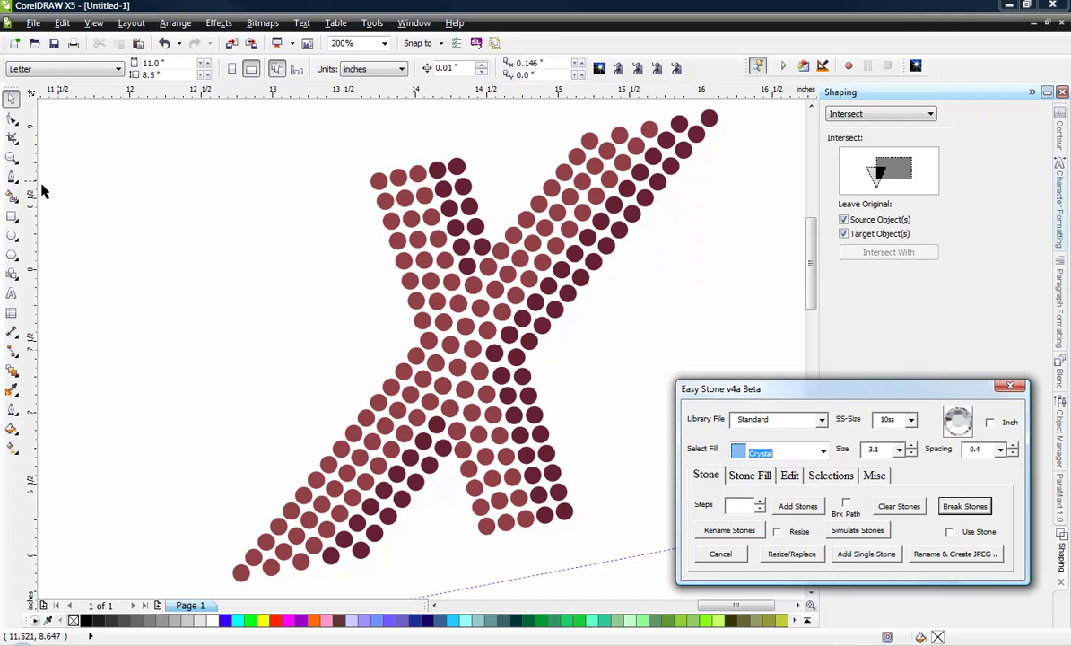
# With the Bezier tool, trace from the lower-right leg up the right edge to the upper-right arm.
pyautogui.click(12, 177)
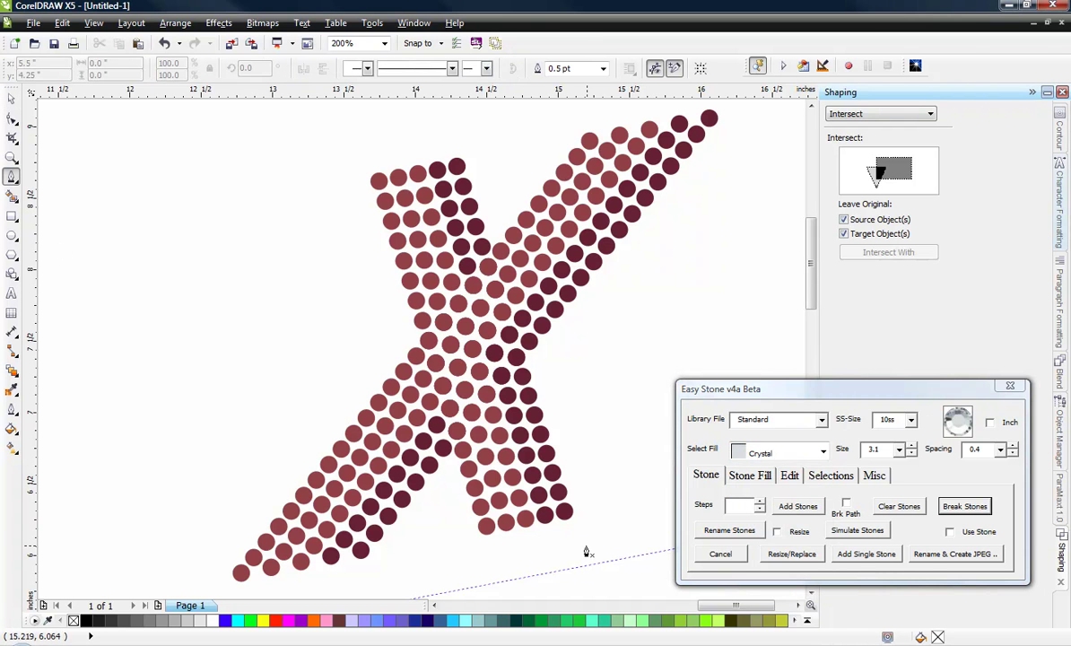
pyautogui.scroll(1, 585, 548)
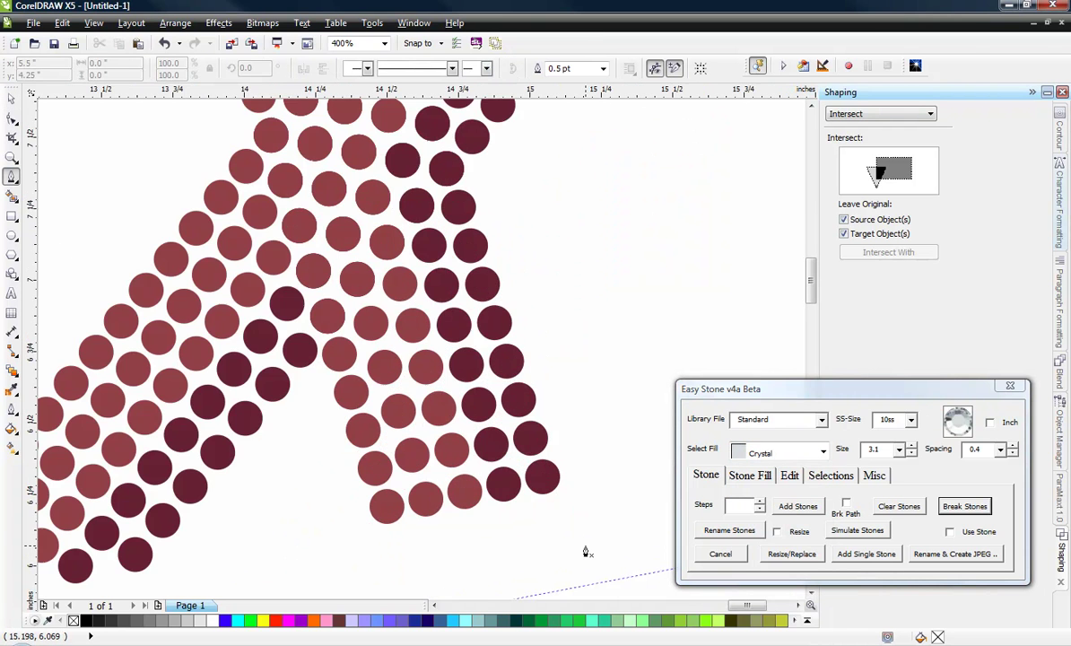
pyautogui.click(385, 511)
pyautogui.click(546, 474)
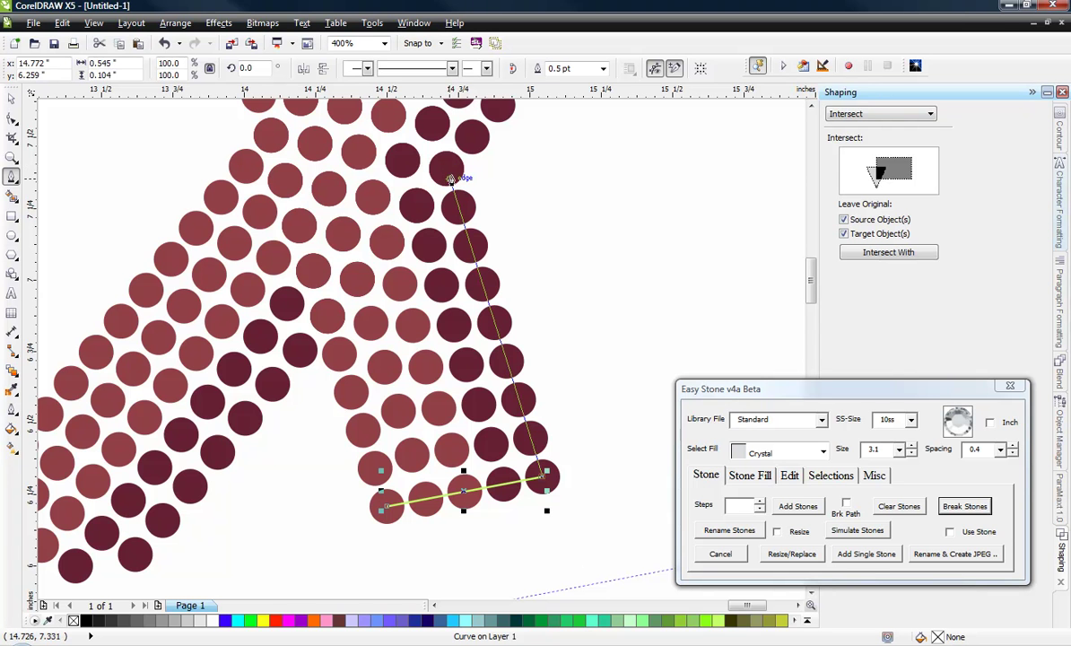
pyautogui.click(448, 171)
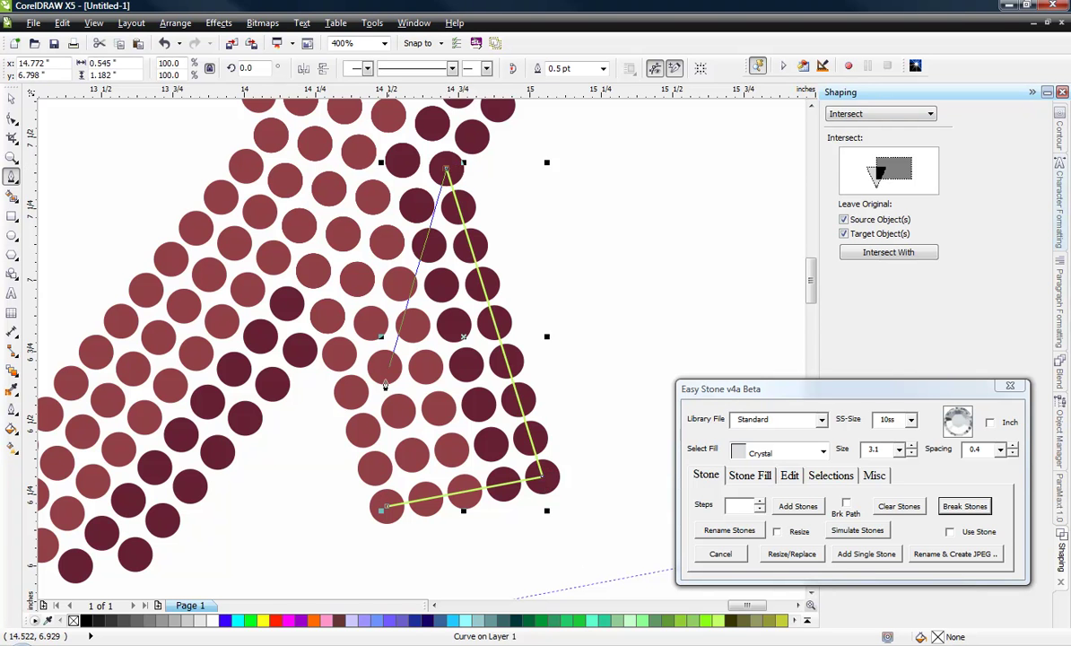
pyautogui.scroll(-4, 447, 172)
pyautogui.scroll(4, 496, 216)
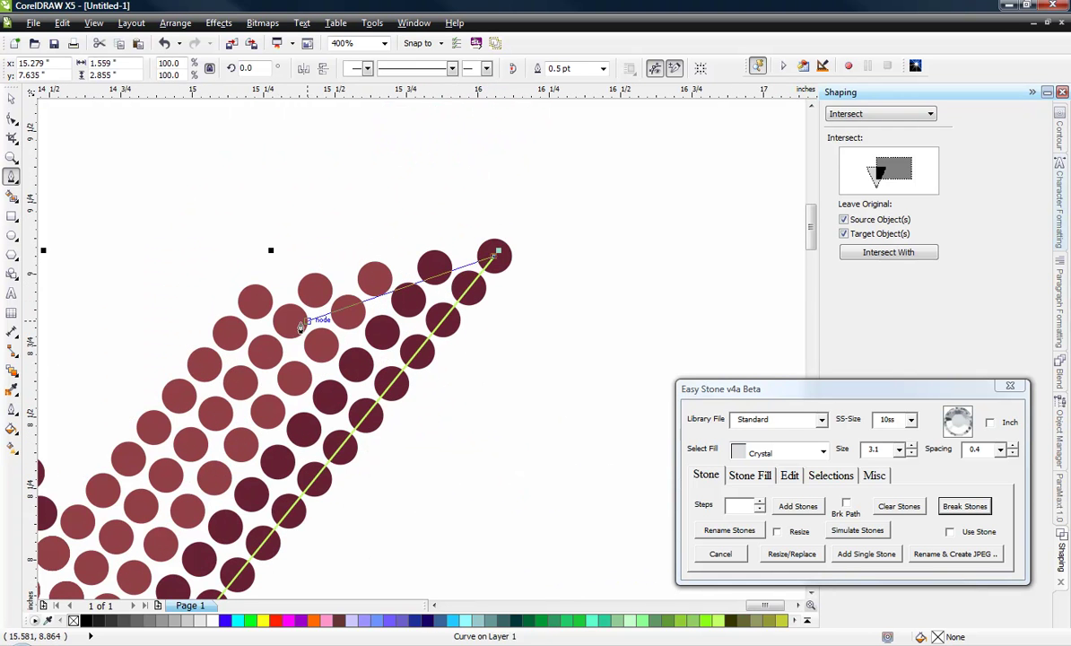
pyautogui.click(255, 301)
pyautogui.scroll(-4, 512, 286)
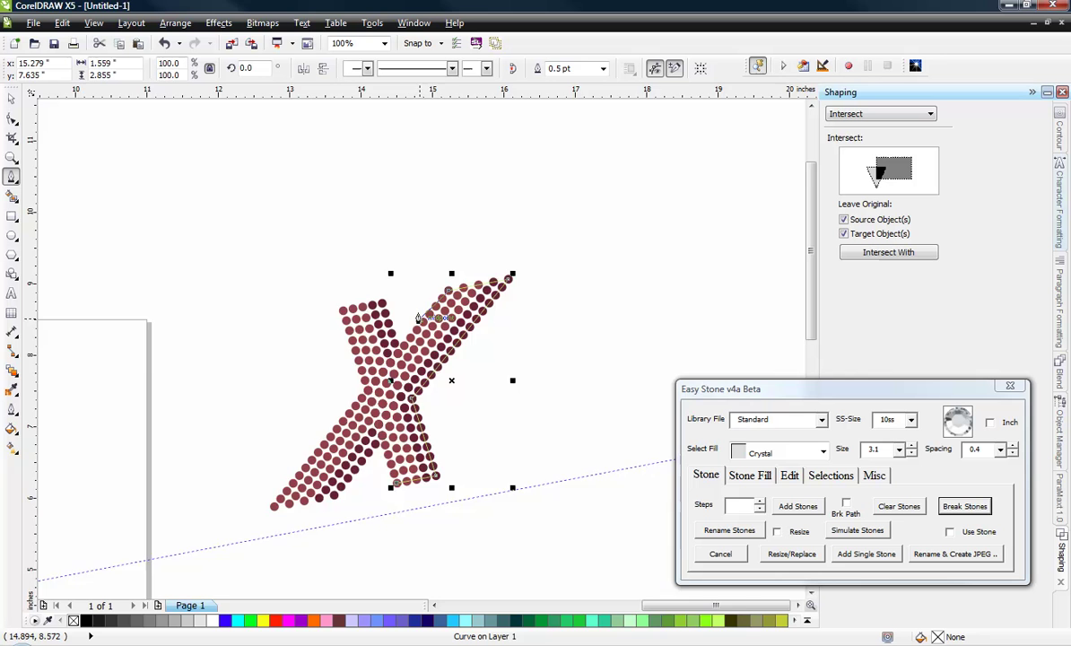
pyautogui.scroll(6, 411, 347)
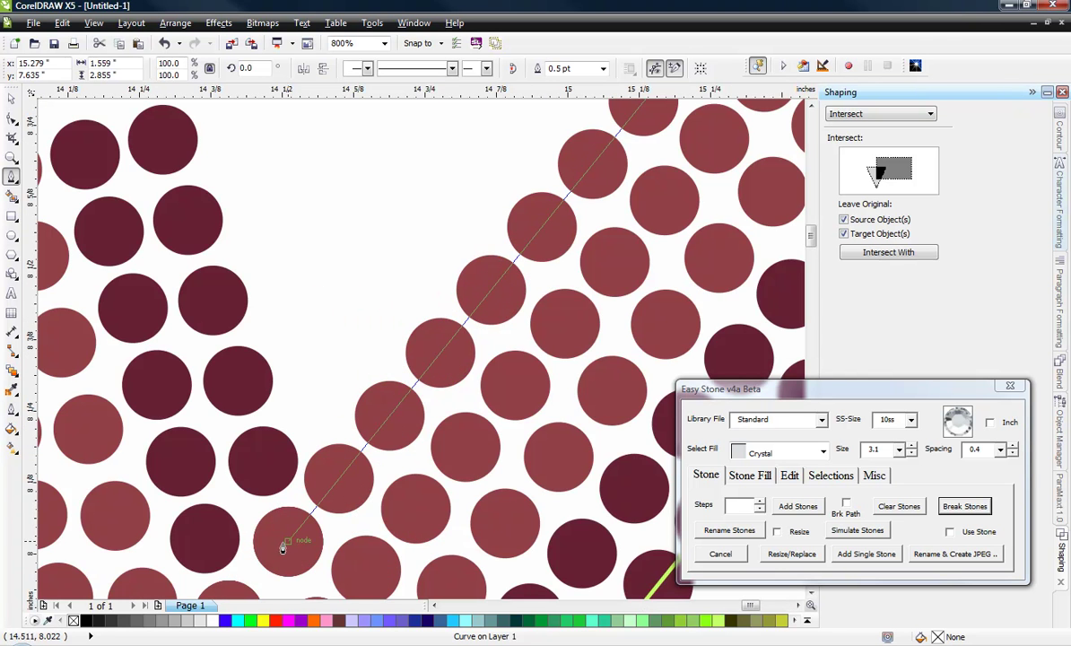
# Continue the outline through the notch between the top arms and across the upper-left arm.
pyautogui.click(282, 542)
pyautogui.scroll(-4, 296, 538)
pyautogui.scroll(1, 327, 460)
pyautogui.scroll(2, 327, 459)
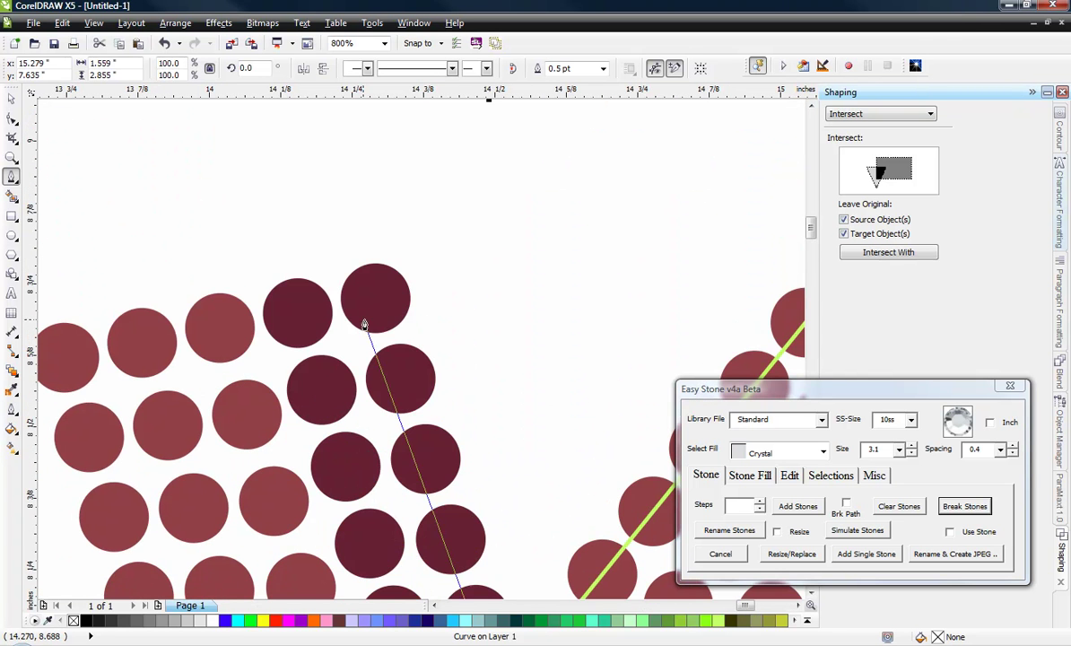
pyautogui.click(375, 297)
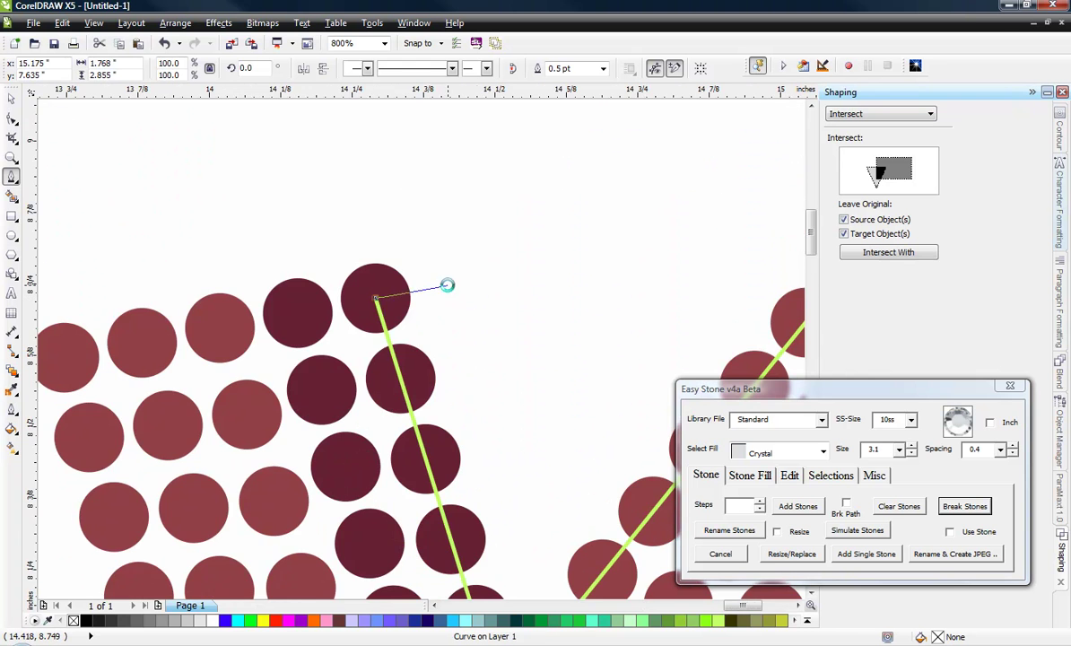
pyautogui.scroll(-2, 450, 287)
pyautogui.scroll(2, 282, 318)
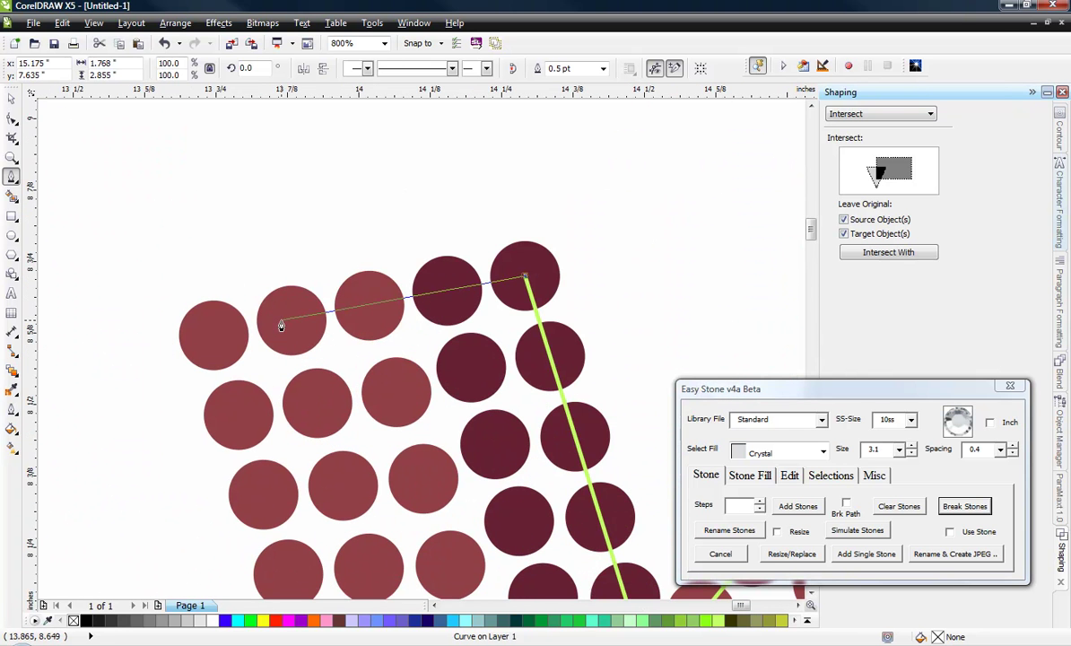
pyautogui.click(209, 338)
pyautogui.scroll(-2, 315, 265)
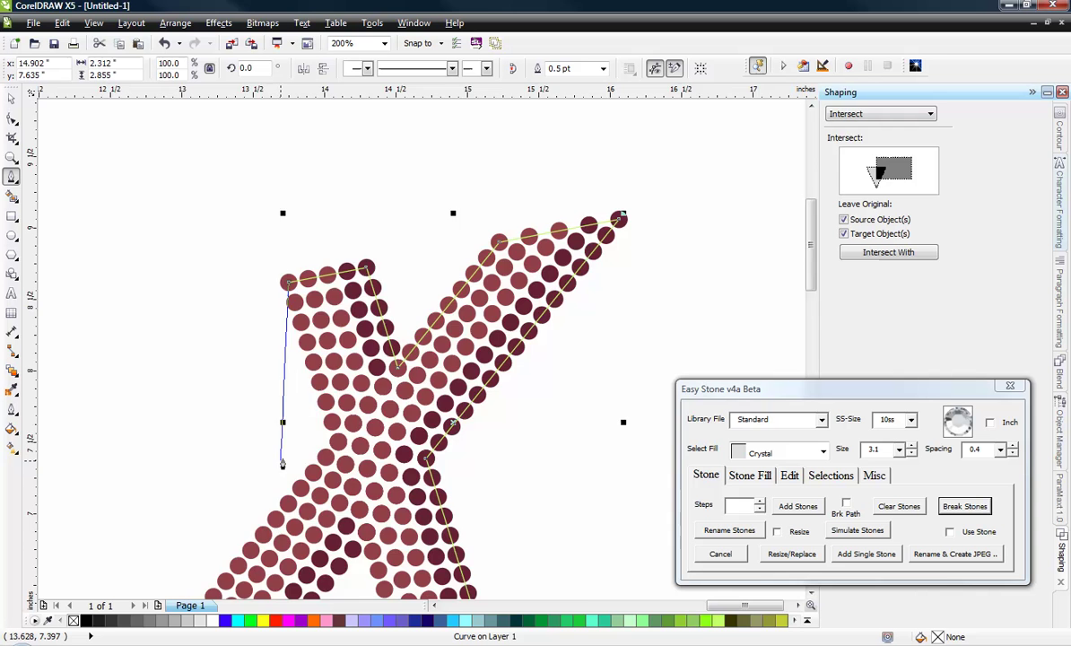
pyautogui.scroll(2, 282, 448)
# Run the outline down the left edge, around the lower-left leg and bottom notch, closing the path.
pyautogui.click(502, 396)
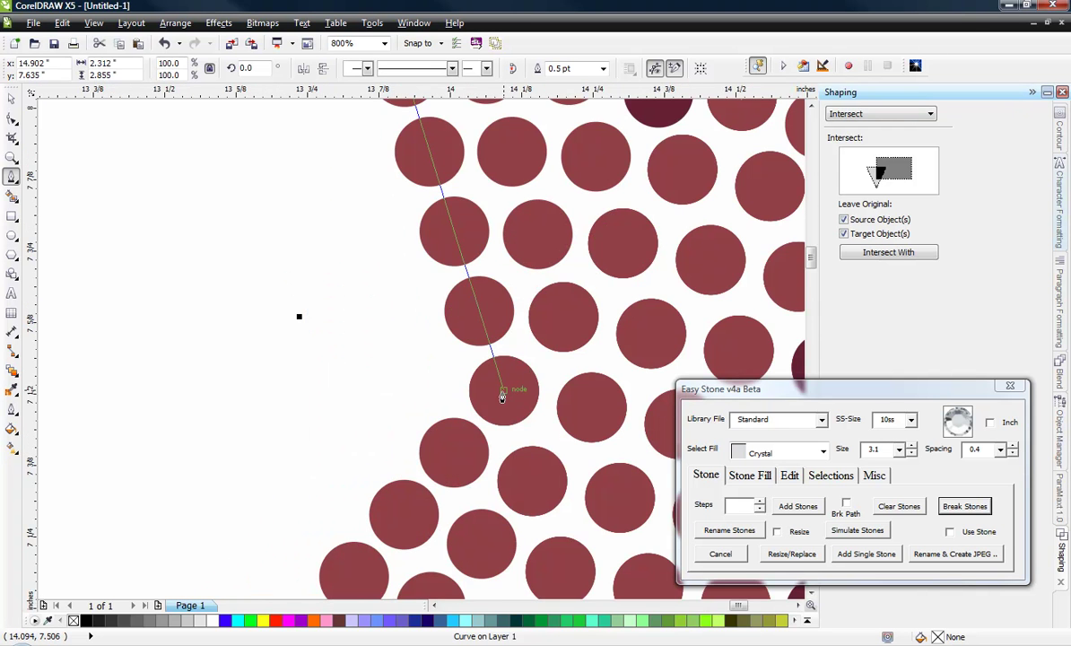
pyautogui.scroll(-2, 503, 391)
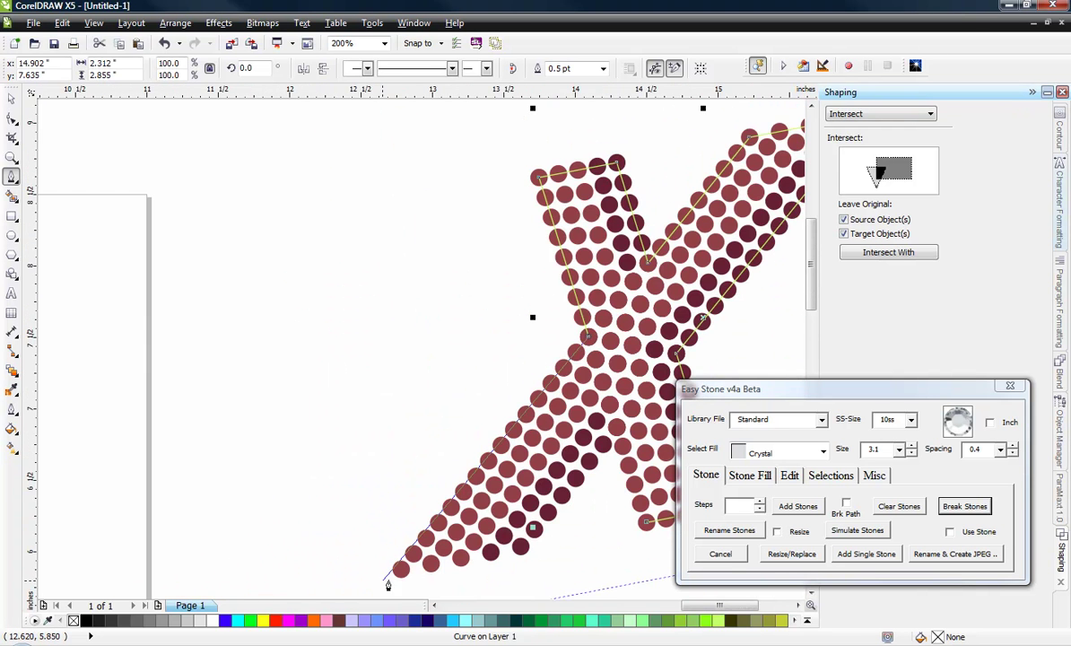
pyautogui.scroll(1, 390, 572)
pyautogui.click(405, 563)
pyautogui.scroll(-1, 357, 549)
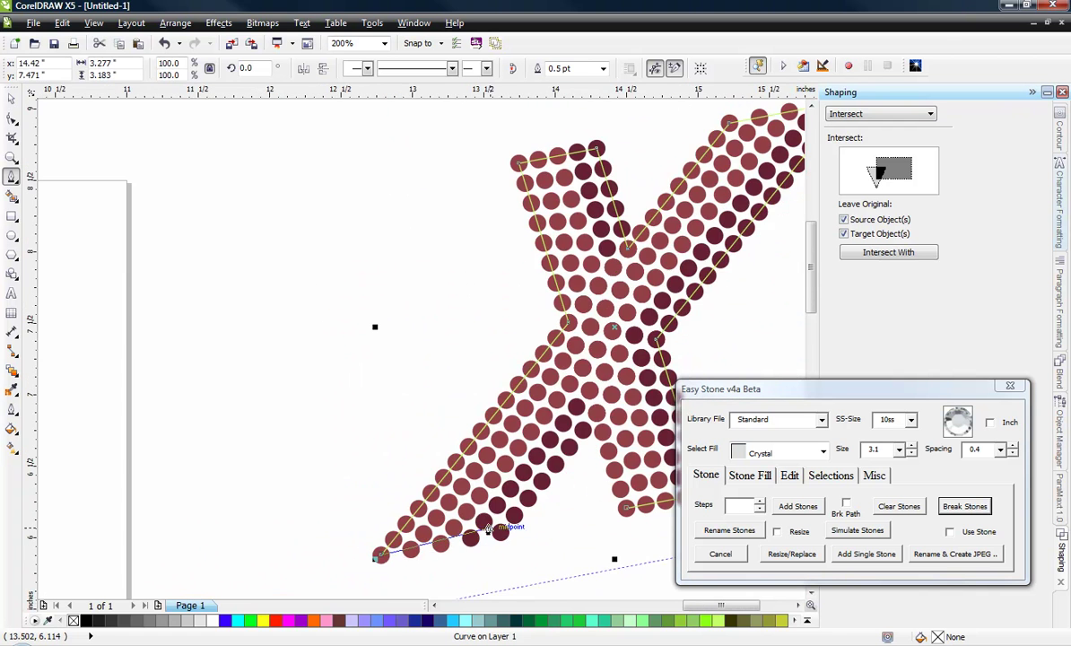
pyautogui.scroll(2, 495, 549)
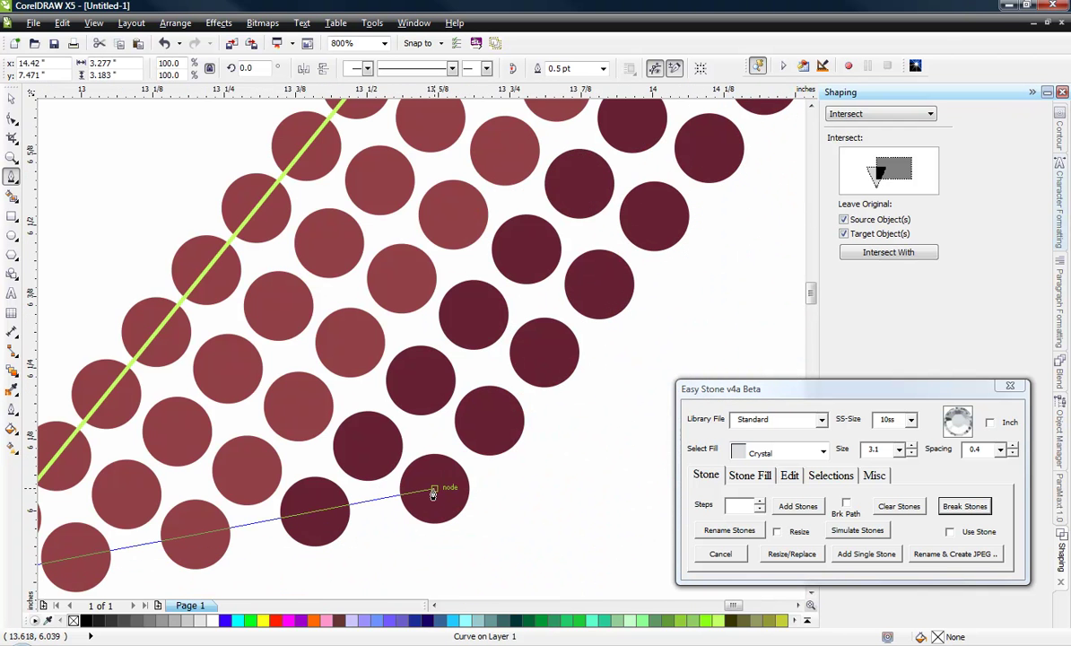
pyautogui.click(433, 494)
pyautogui.scroll(-2, 432, 496)
pyautogui.scroll(1, 471, 425)
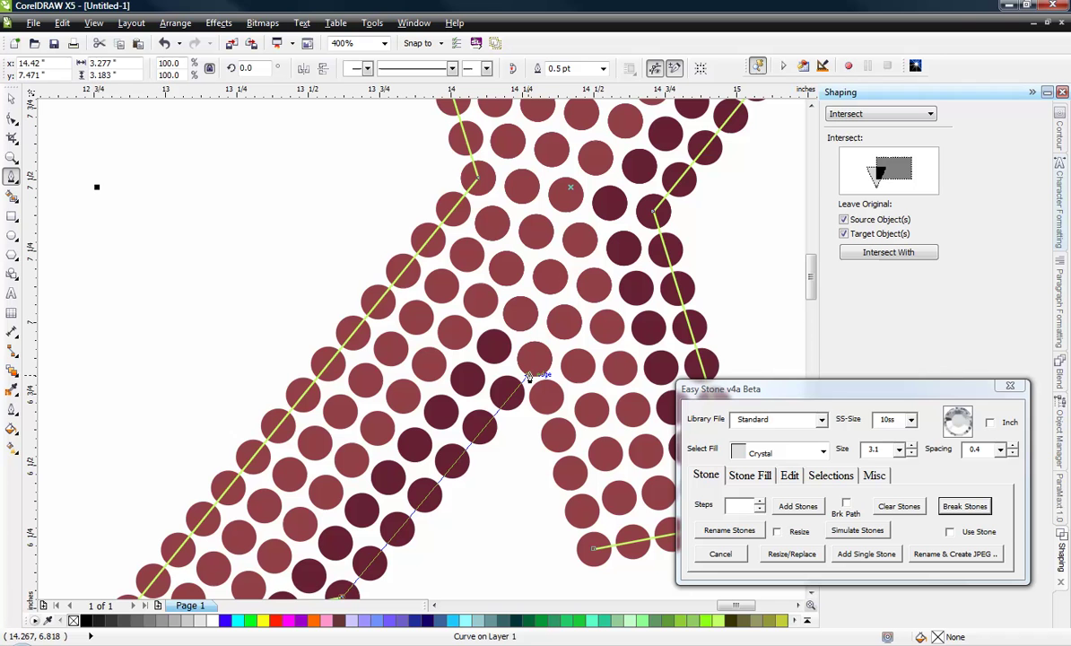
pyautogui.click(534, 360)
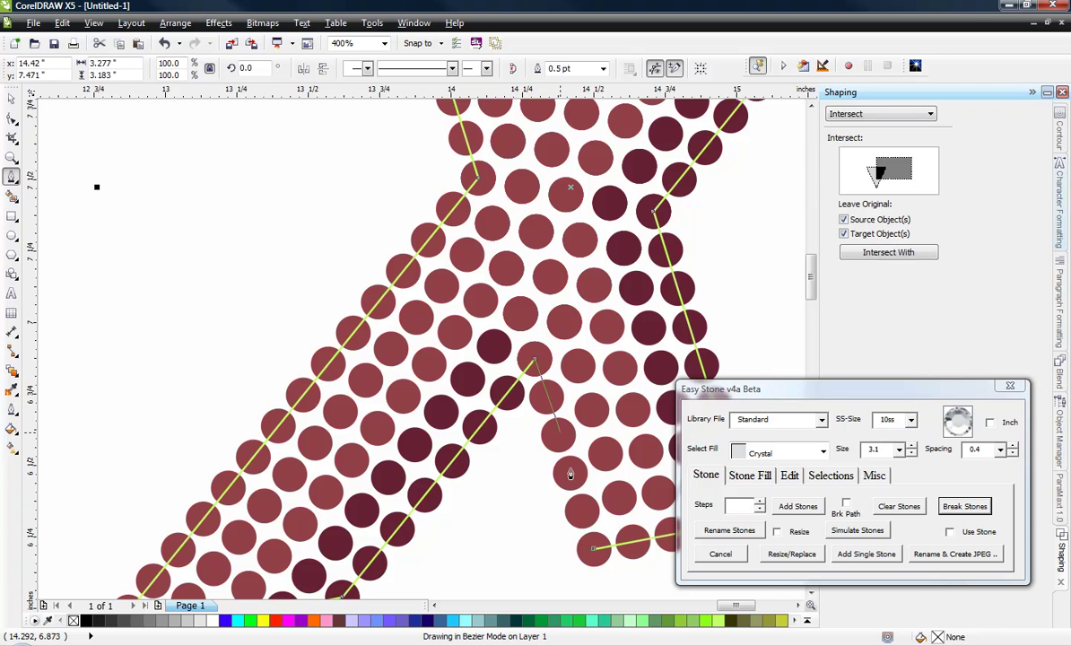
pyautogui.click(593, 554)
pyautogui.press('space')
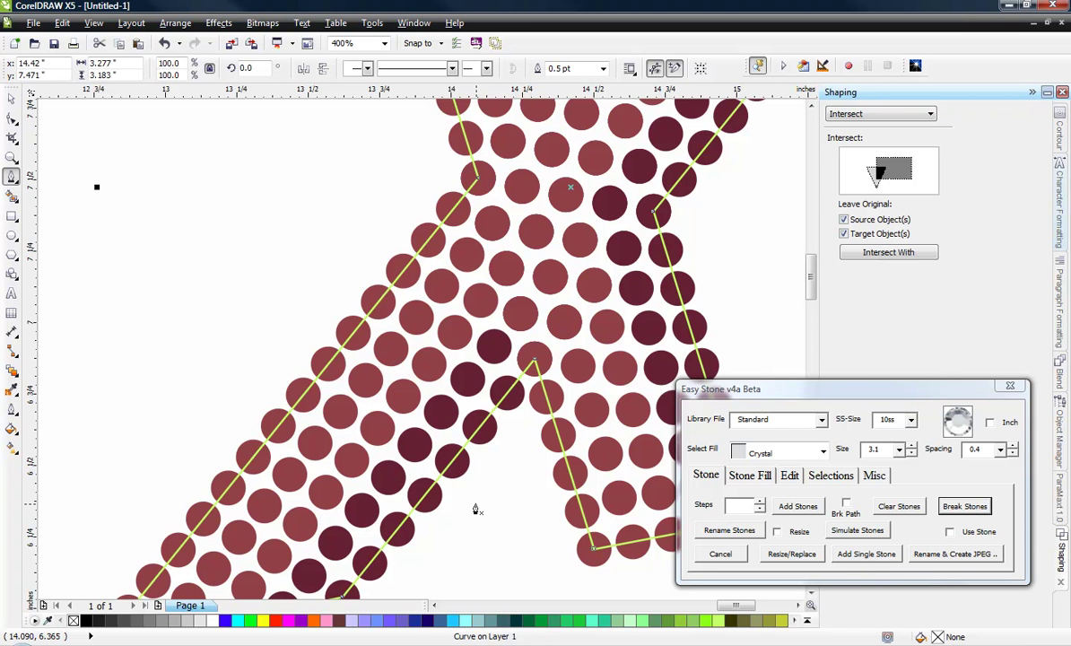
# Select the traced path and apply an outward Island Fill with value 1, creating an offset outline.
pyautogui.scroll(-2, 400, 459)
pyautogui.scroll(2, 543, 446)
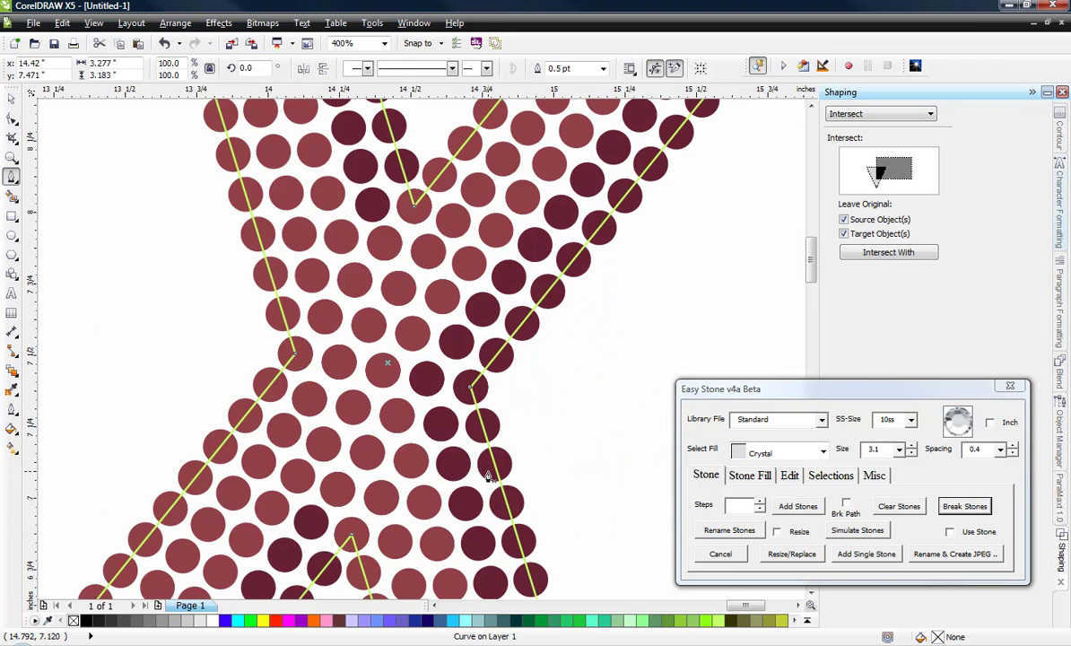
pyautogui.click(13, 100)
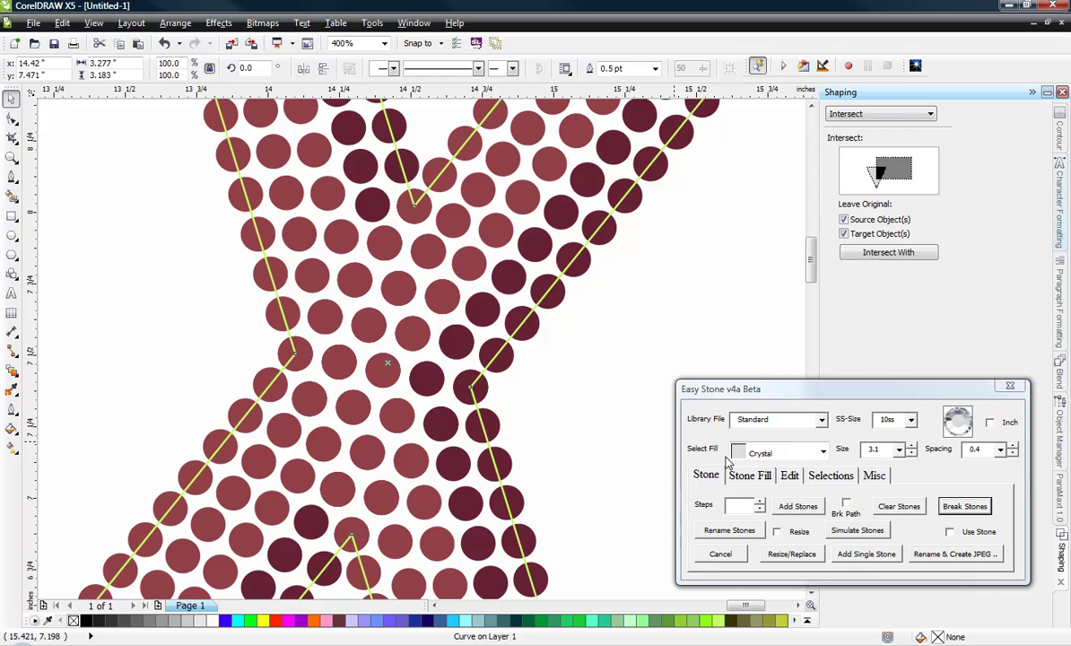
pyautogui.click(750, 475)
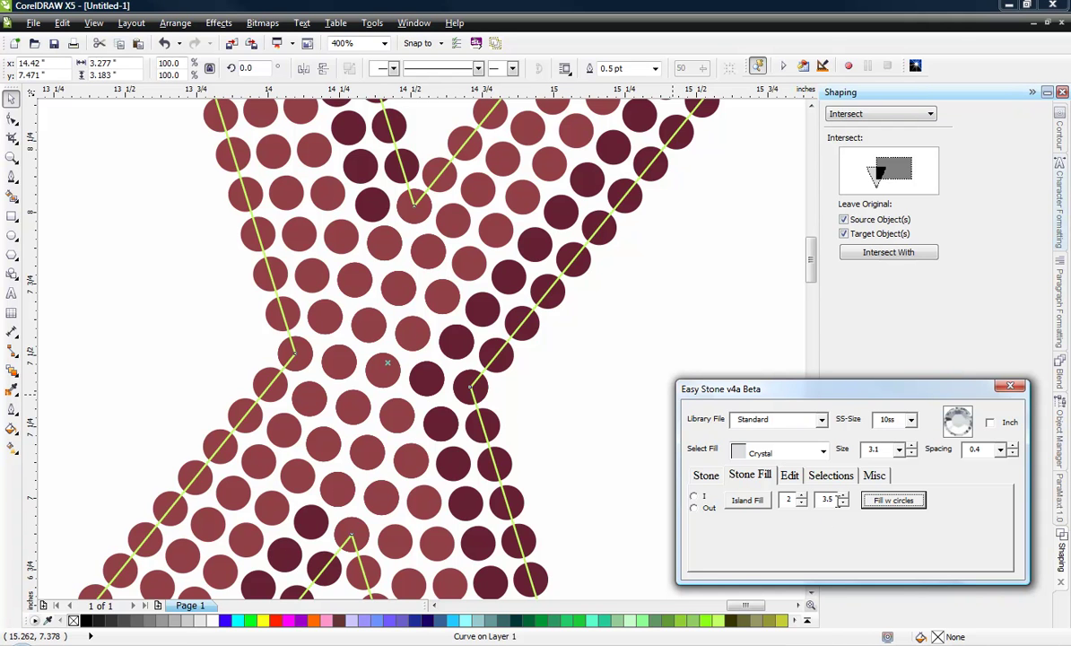
pyautogui.click(802, 504)
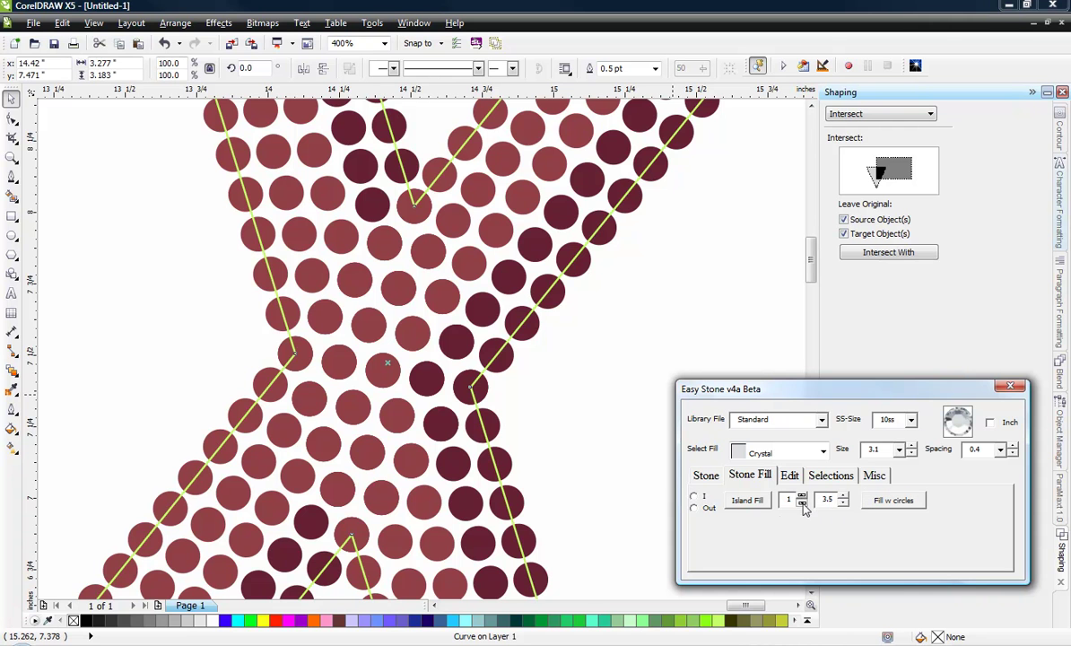
pyautogui.click(698, 509)
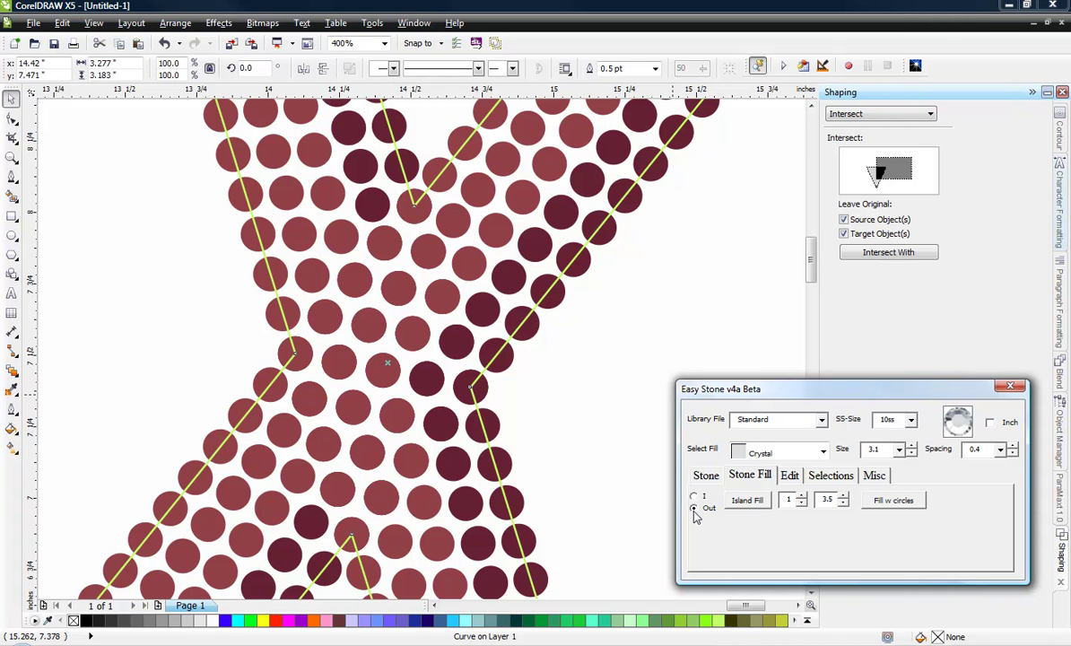
pyautogui.click(748, 503)
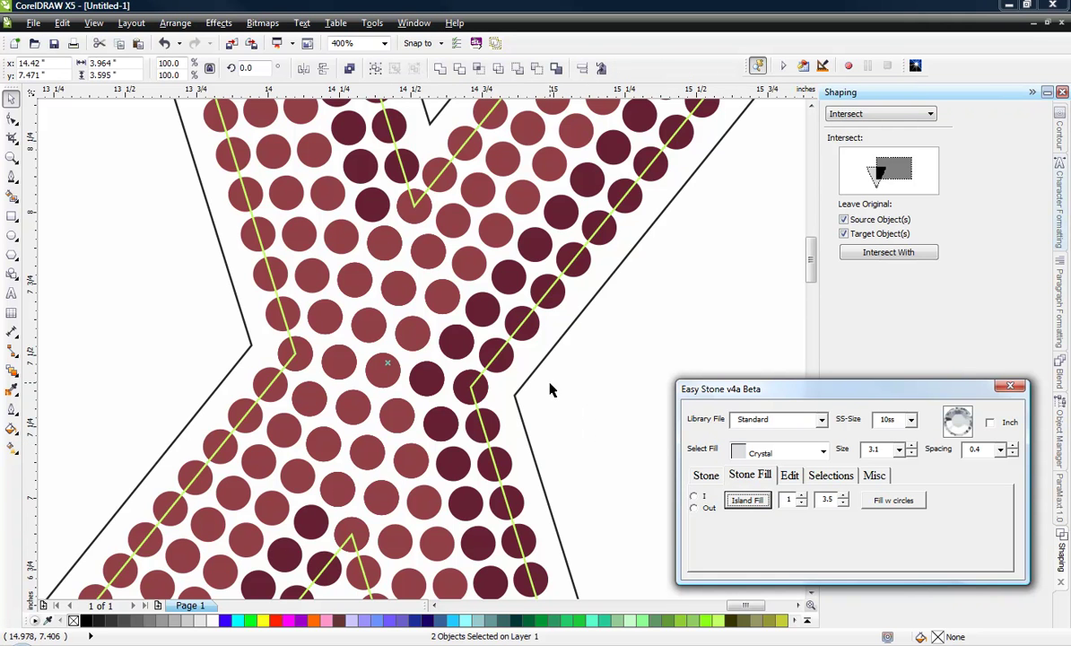
# Show Easy Stone's along-path stone options, tick Brk Path, and select the X outline.
pyautogui.scroll(-1, 525, 390)
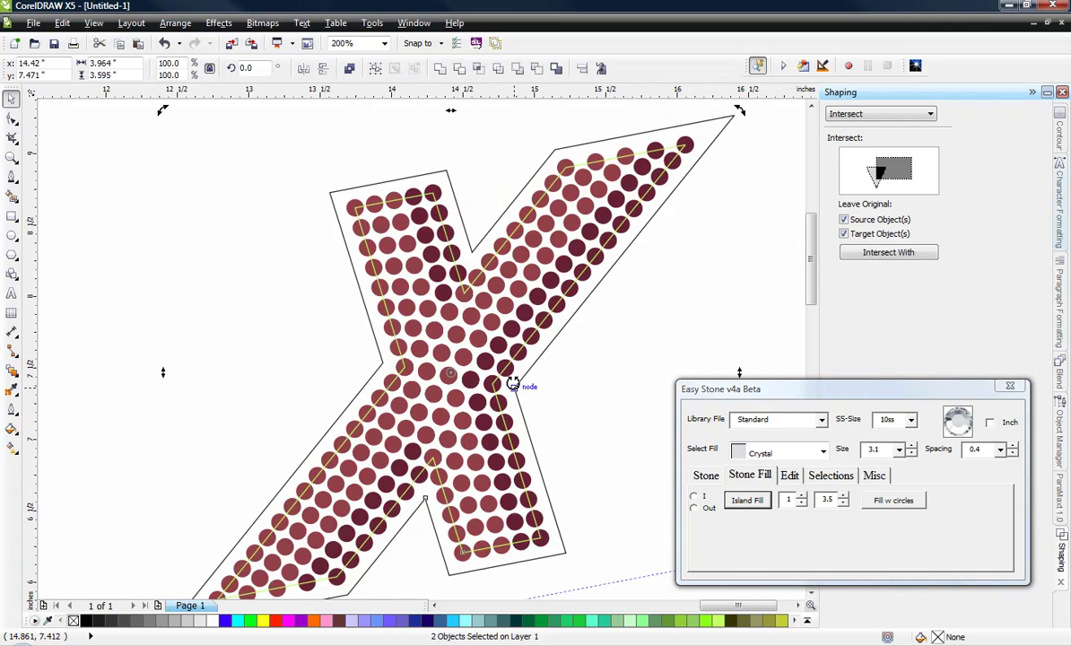
pyautogui.scroll(-1, 513, 383)
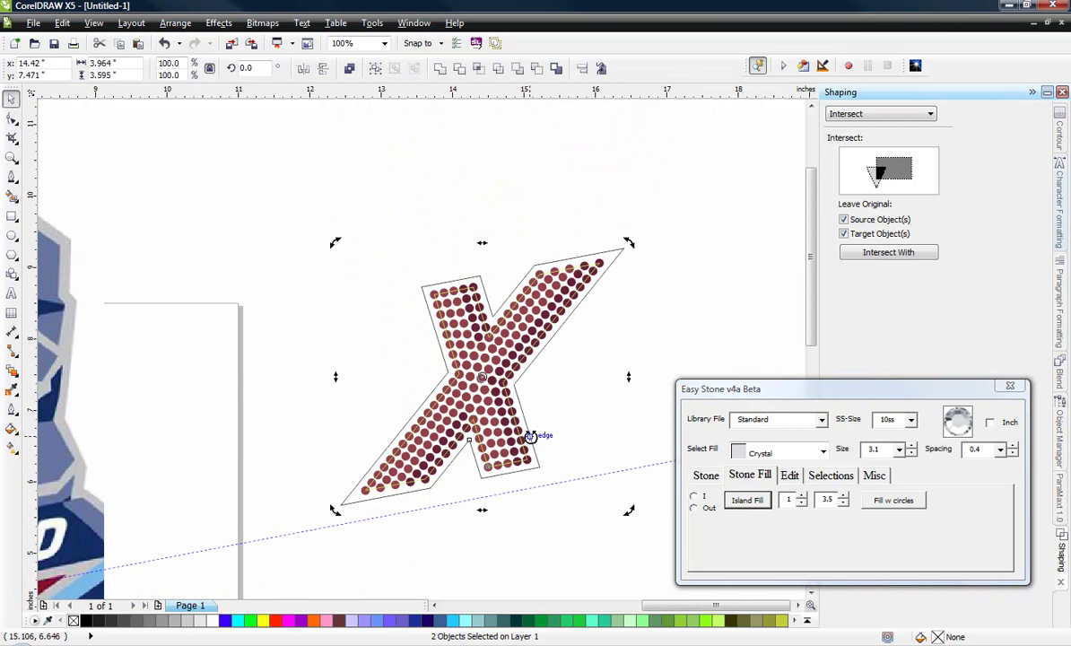
pyautogui.scroll(1, 530, 435)
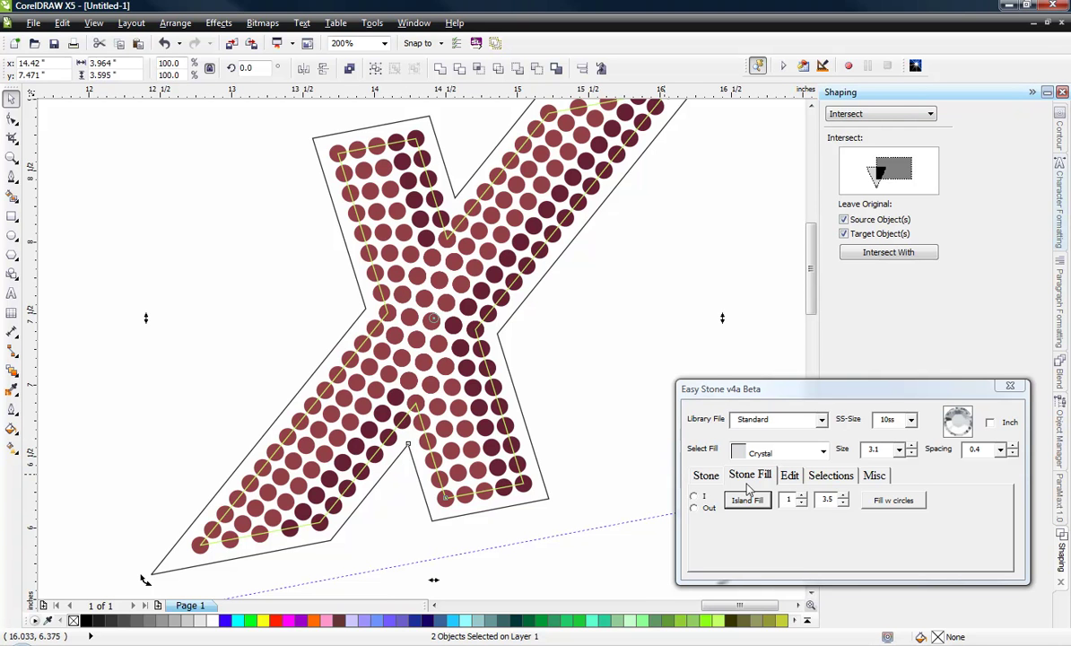
pyautogui.click(711, 479)
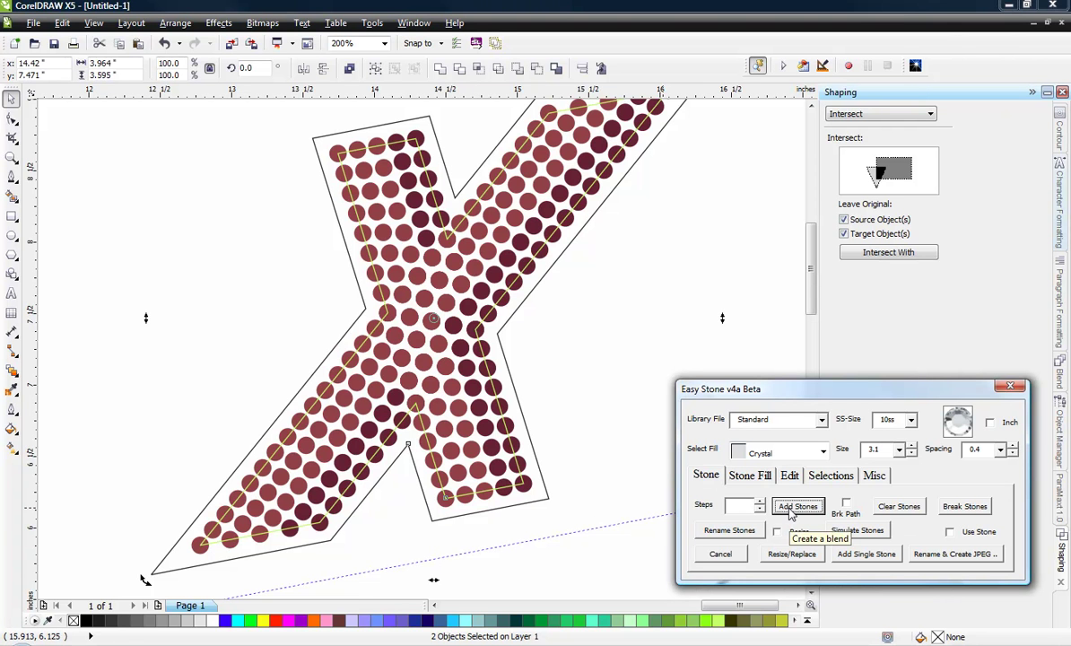
pyautogui.click(846, 503)
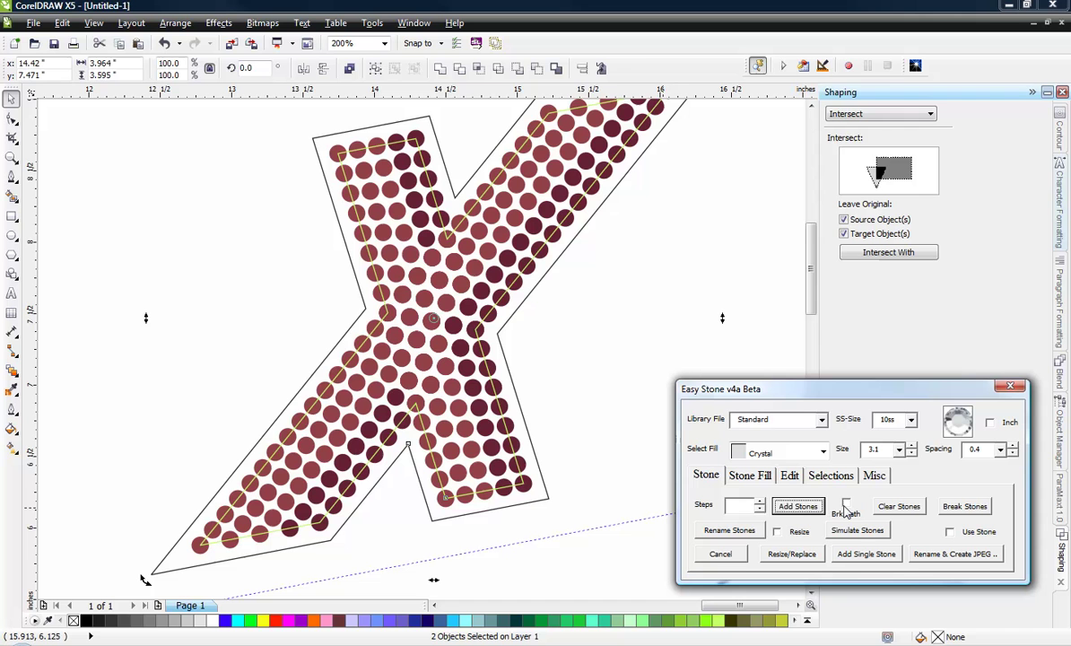
pyautogui.click(799, 507)
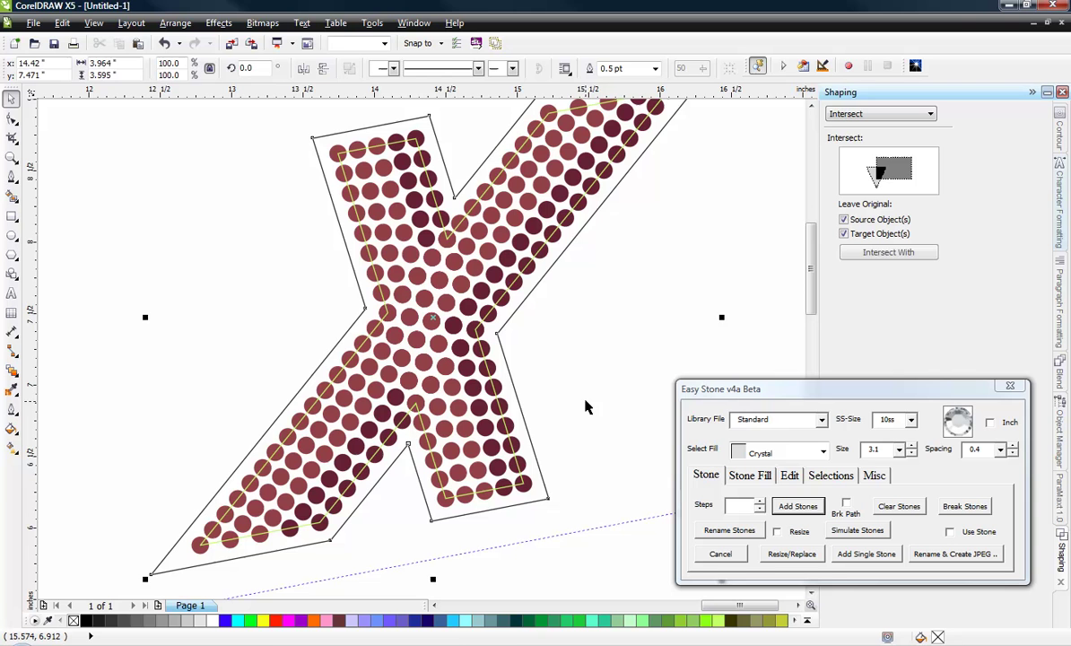
# Add a Brk Path ring of grey Crystal stones along the X's outer offset outline.
pyautogui.click(514, 395)
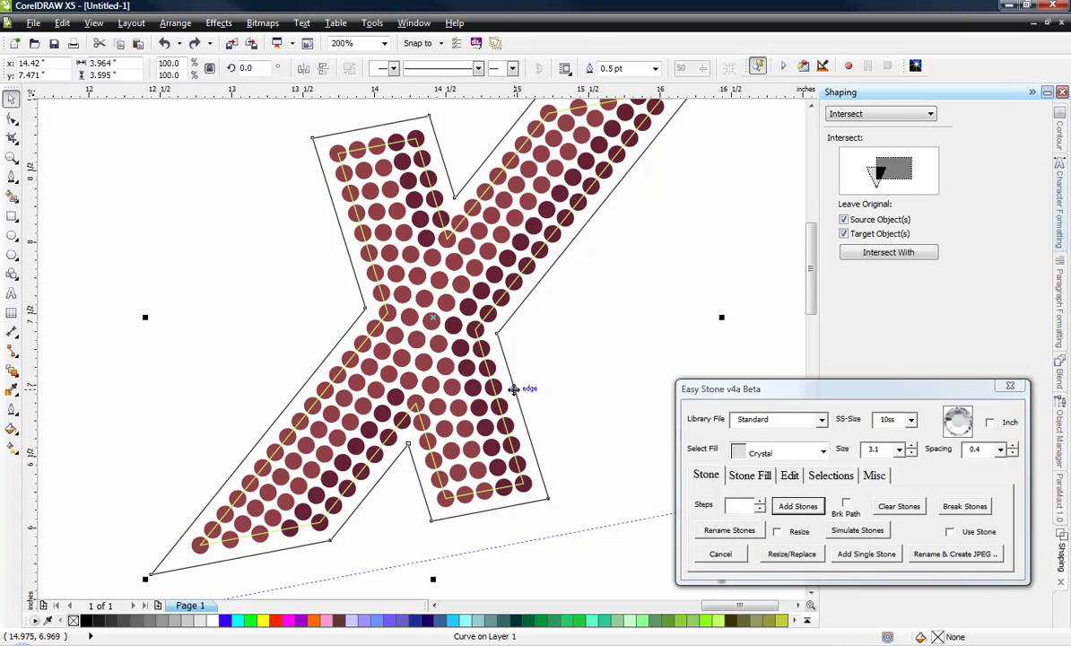
pyautogui.moveTo(509, 382); pyautogui.dragTo(408, 498)
pyautogui.click(846, 505)
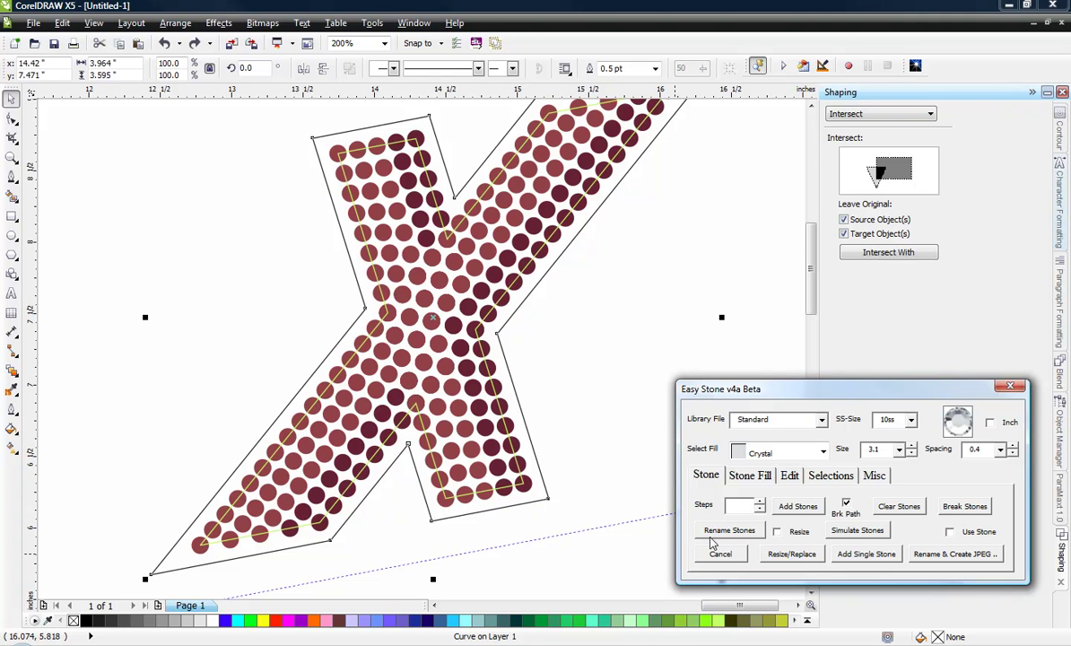
pyautogui.click(786, 510)
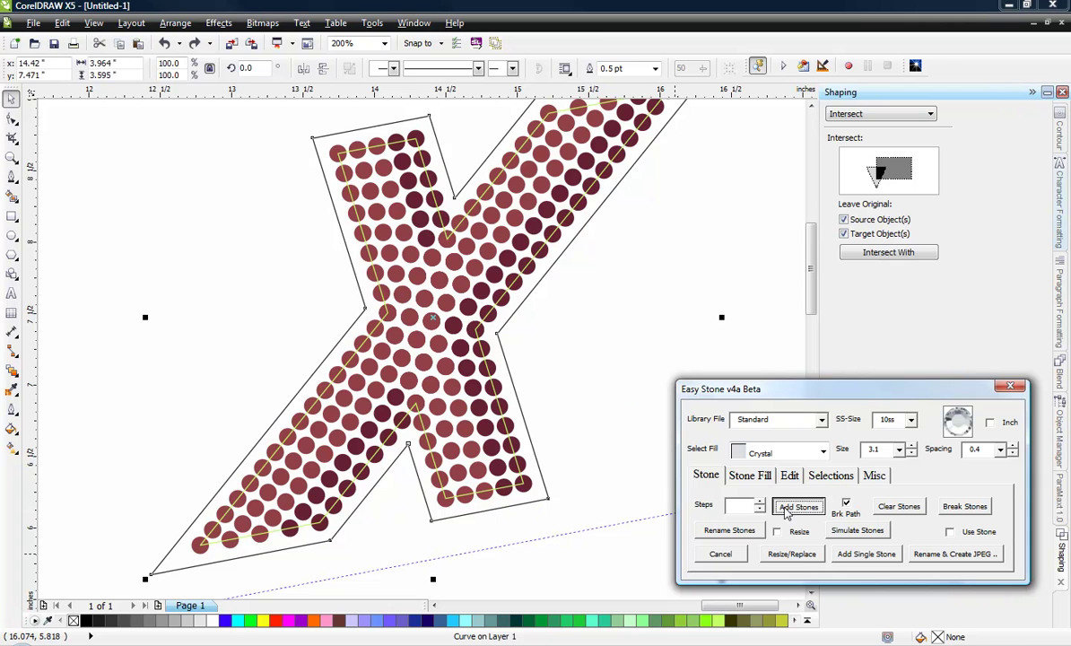
pyautogui.click(634, 401)
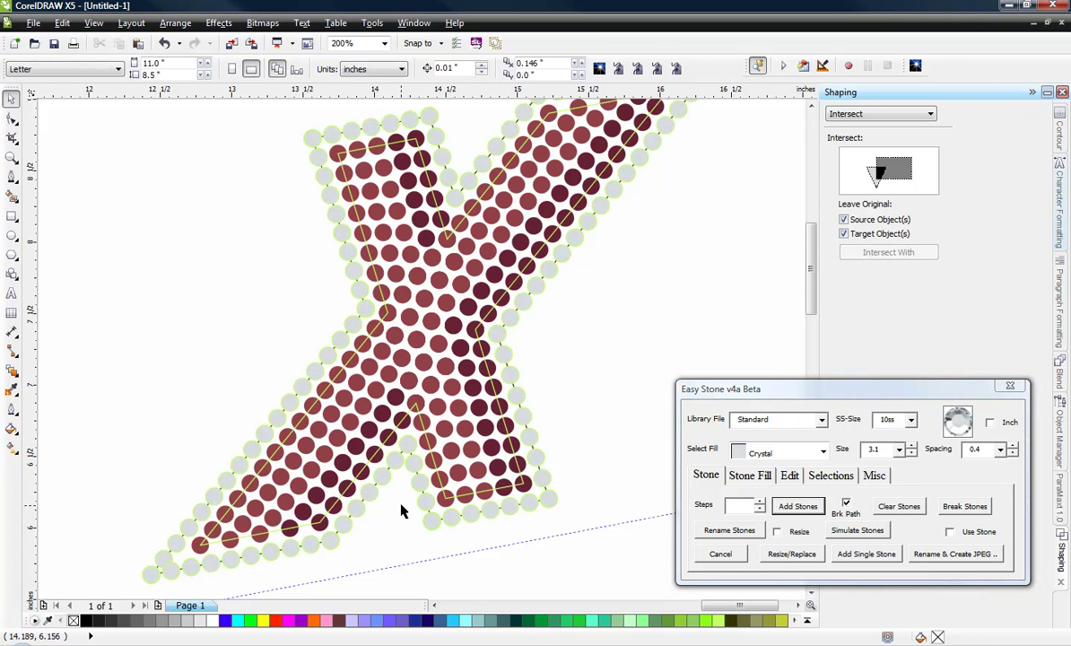
# Select the green guide line inside the X.
pyautogui.scroll(1, 446, 520)
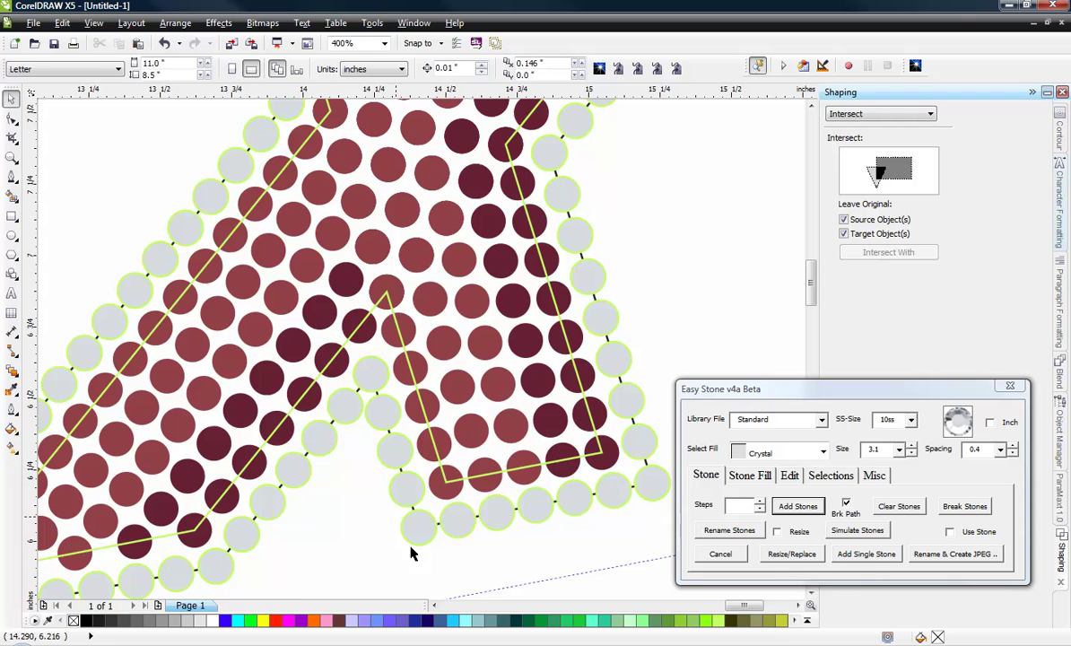
pyautogui.scroll(2, 607, 455)
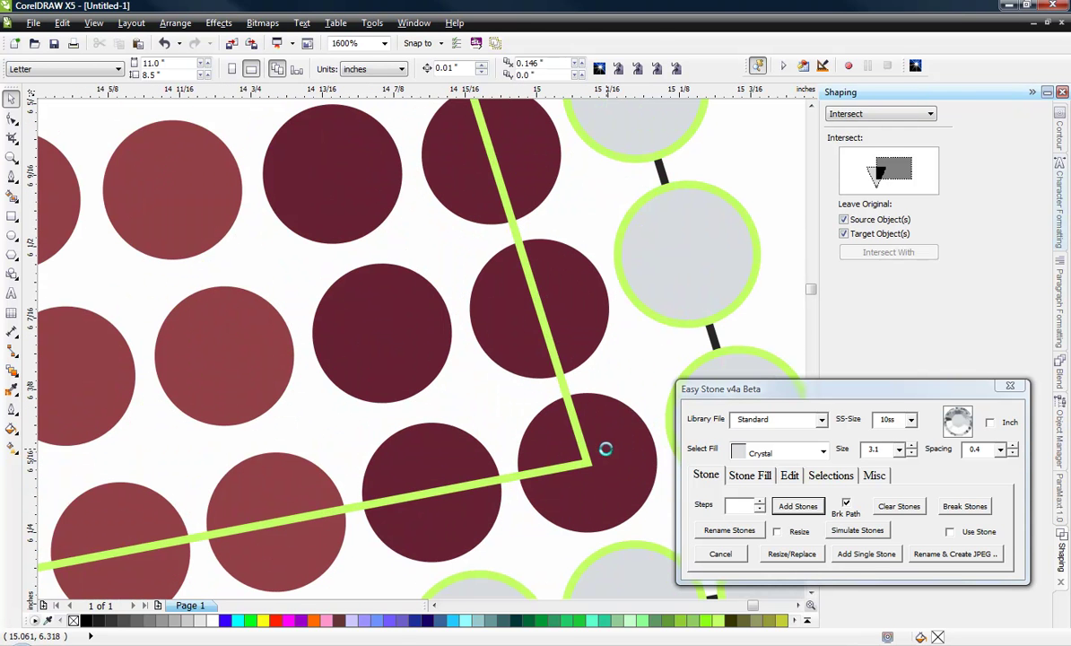
pyautogui.click(562, 383)
pyautogui.scroll(-2, 472, 397)
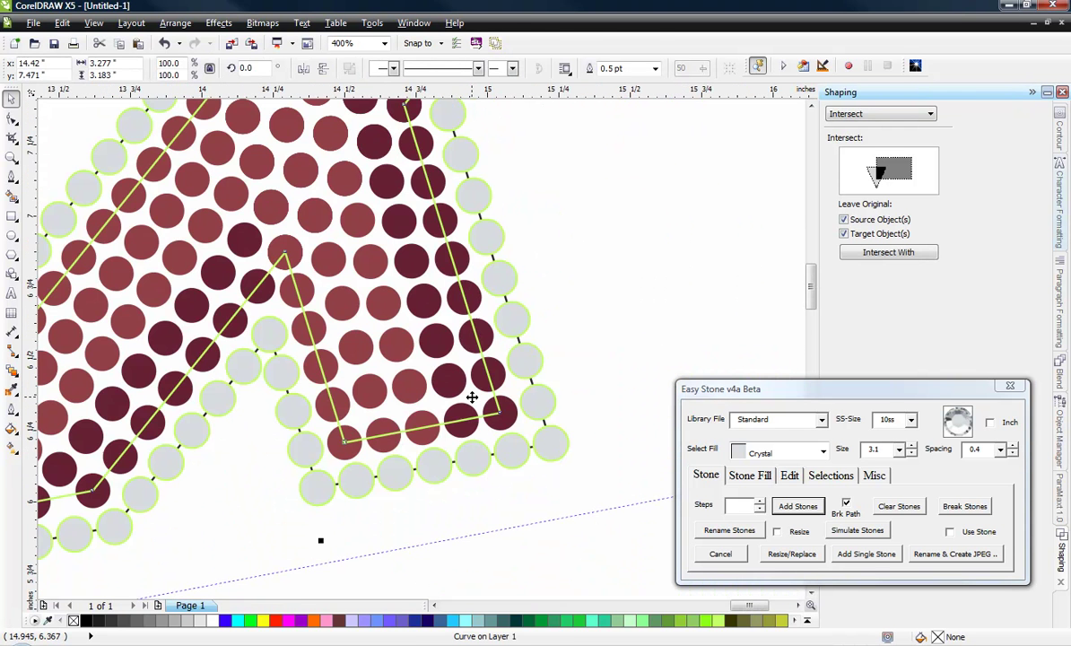
pyautogui.press('Delete')
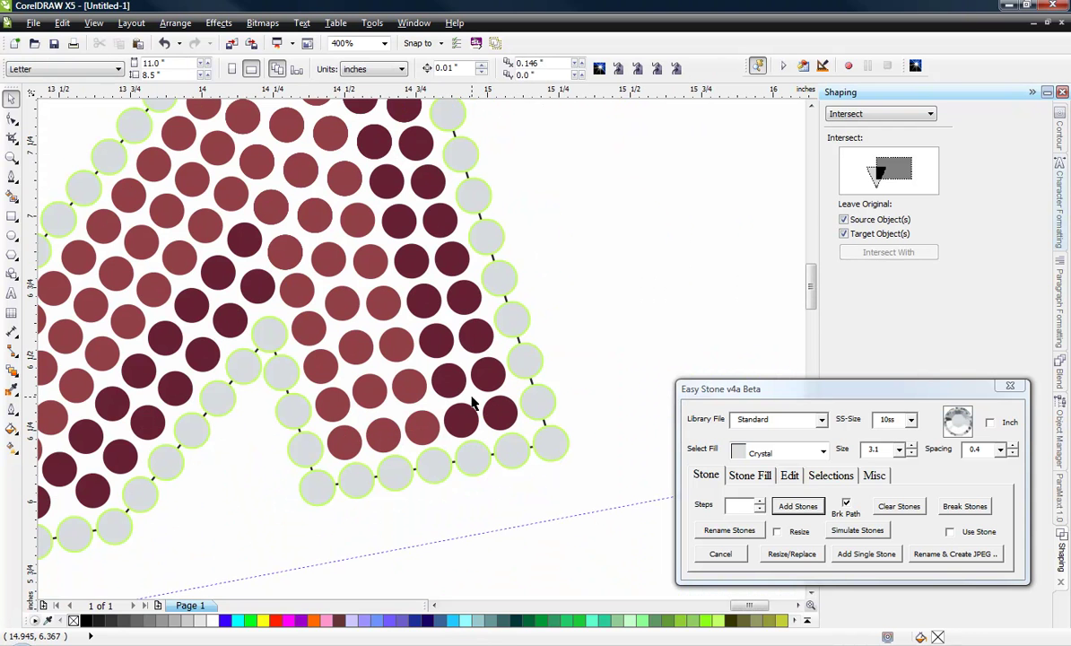
pyautogui.click(508, 348)
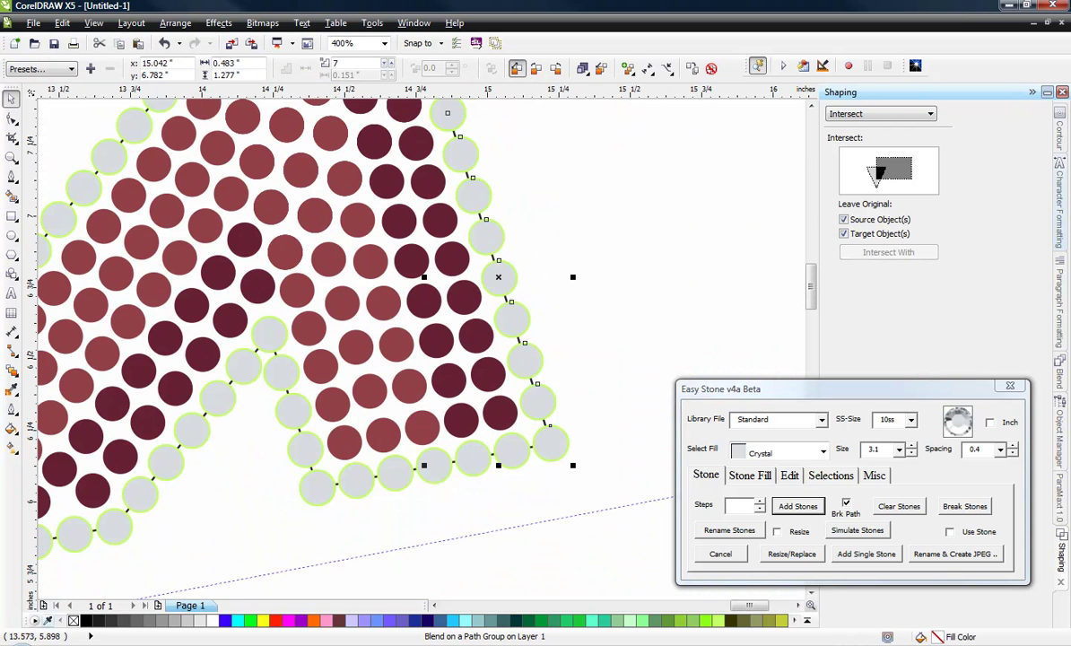
pyautogui.click(232, 521)
pyautogui.scroll(-5, 552, 426)
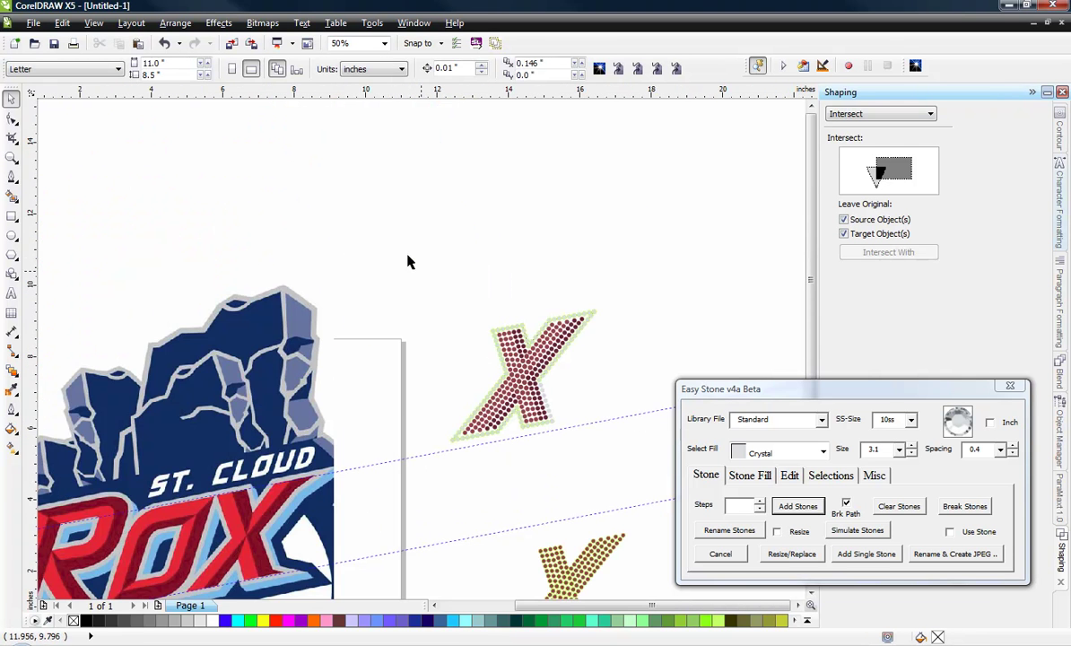
pyautogui.moveTo(411, 258); pyautogui.dragTo(558, 489)
pyautogui.scroll(2, 558, 489)
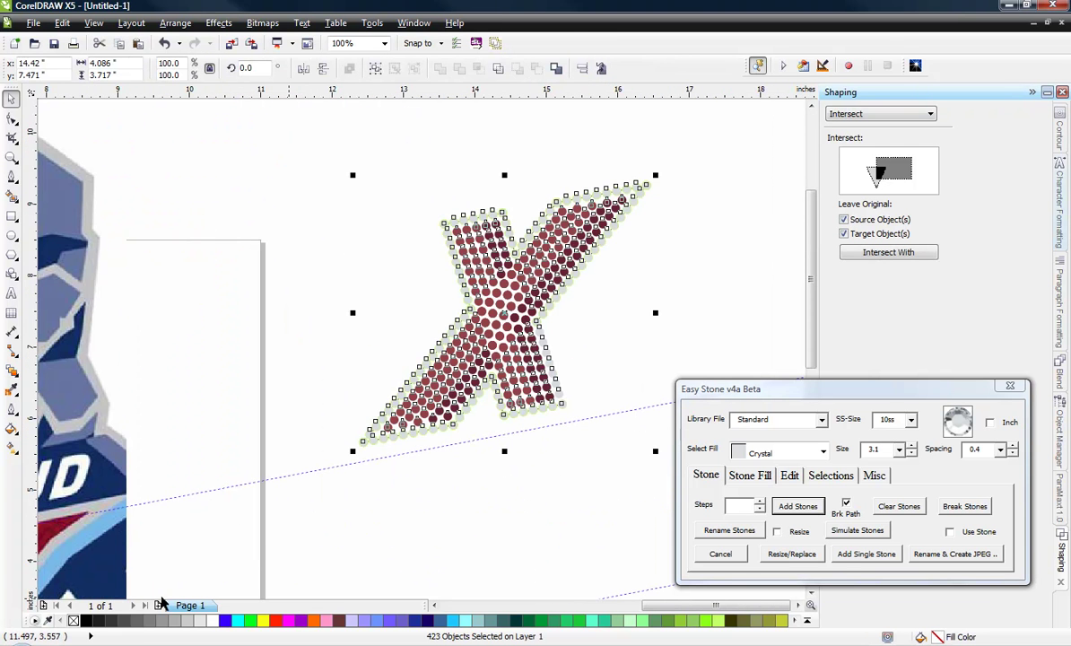
pyautogui.click(464, 525)
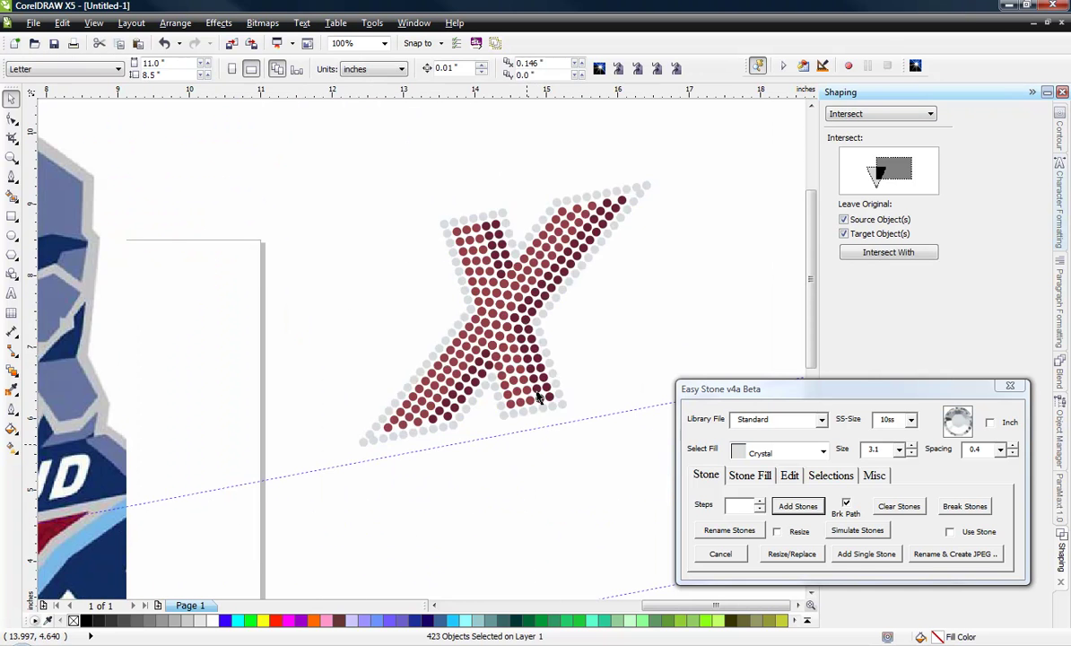
pyautogui.scroll(4, 507, 395)
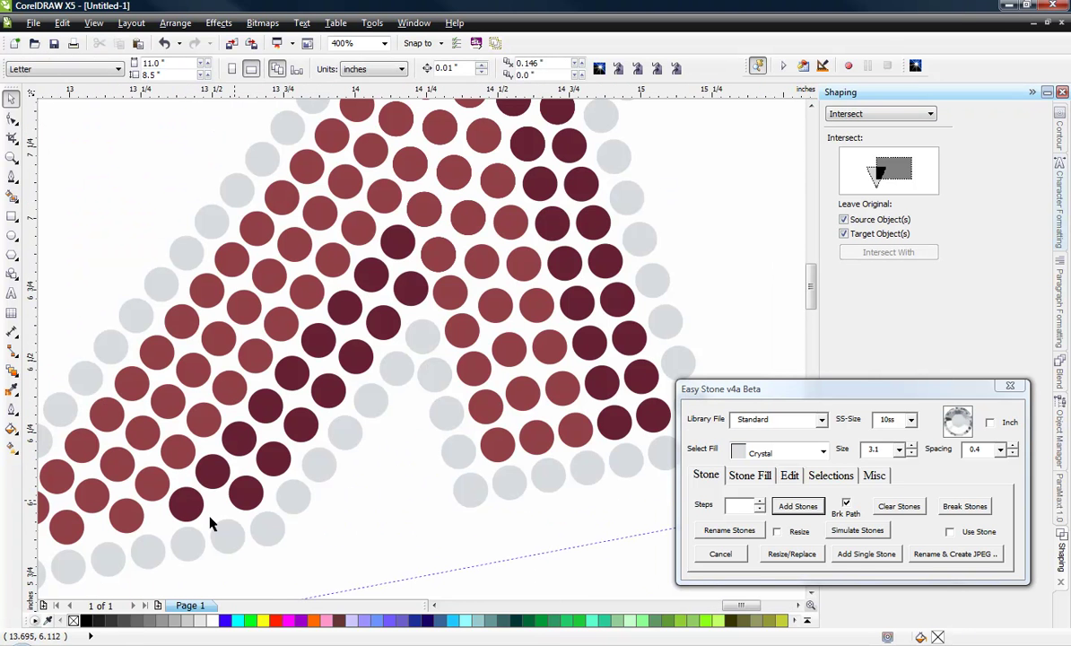
pyautogui.scroll(-4, 212, 525)
pyautogui.scroll(4, 306, 386)
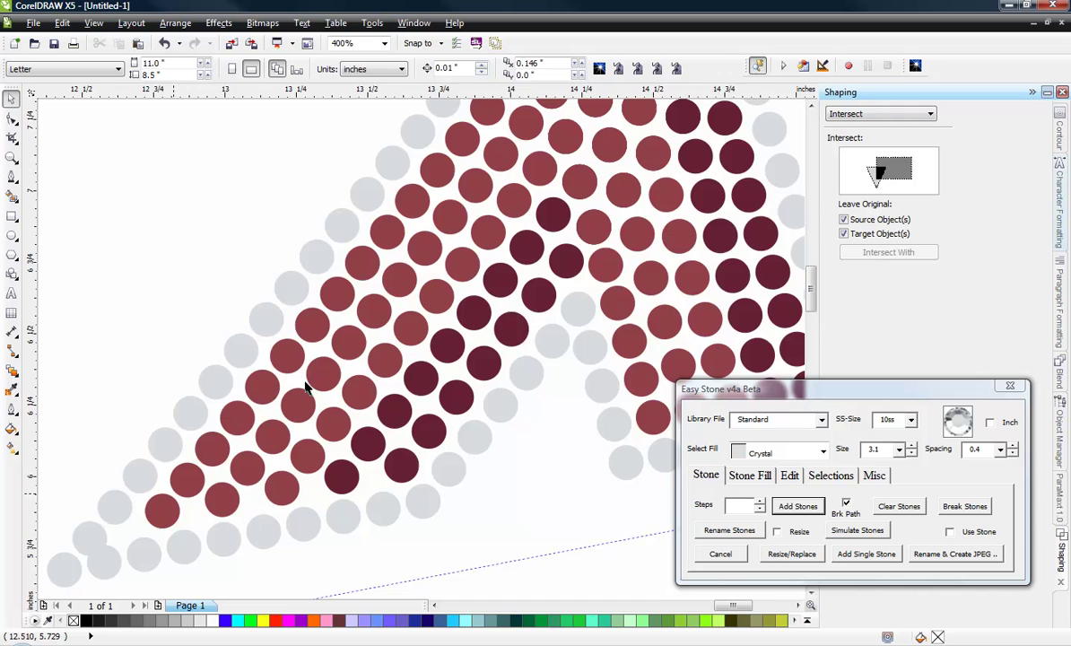
pyautogui.scroll(-4, 305, 386)
pyautogui.scroll(6, 220, 464)
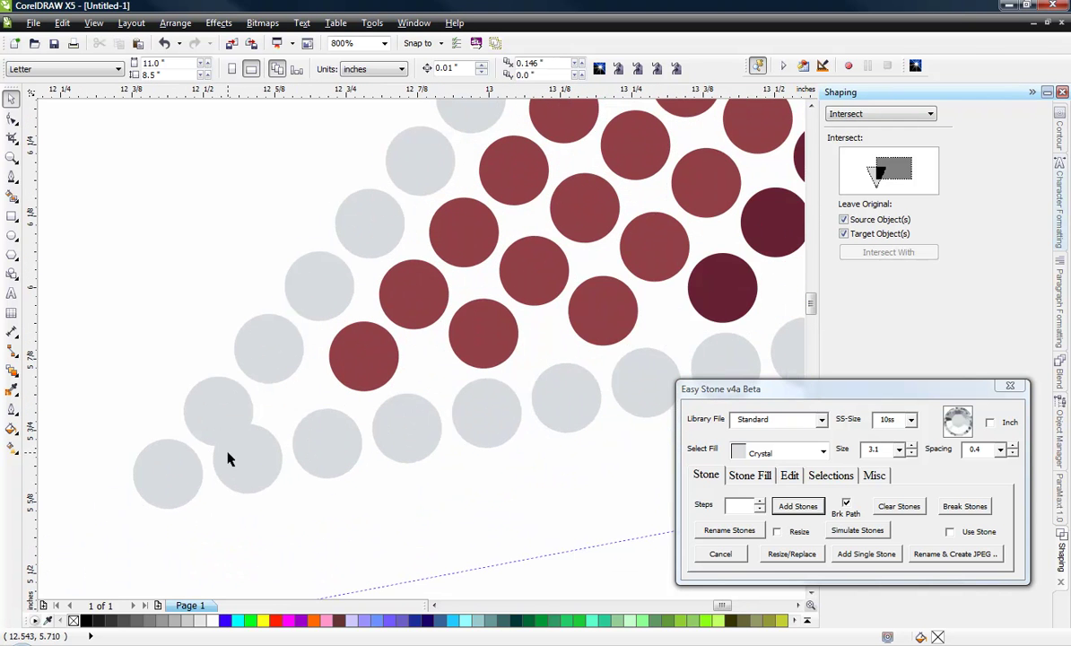
pyautogui.scroll(-4, 176, 449)
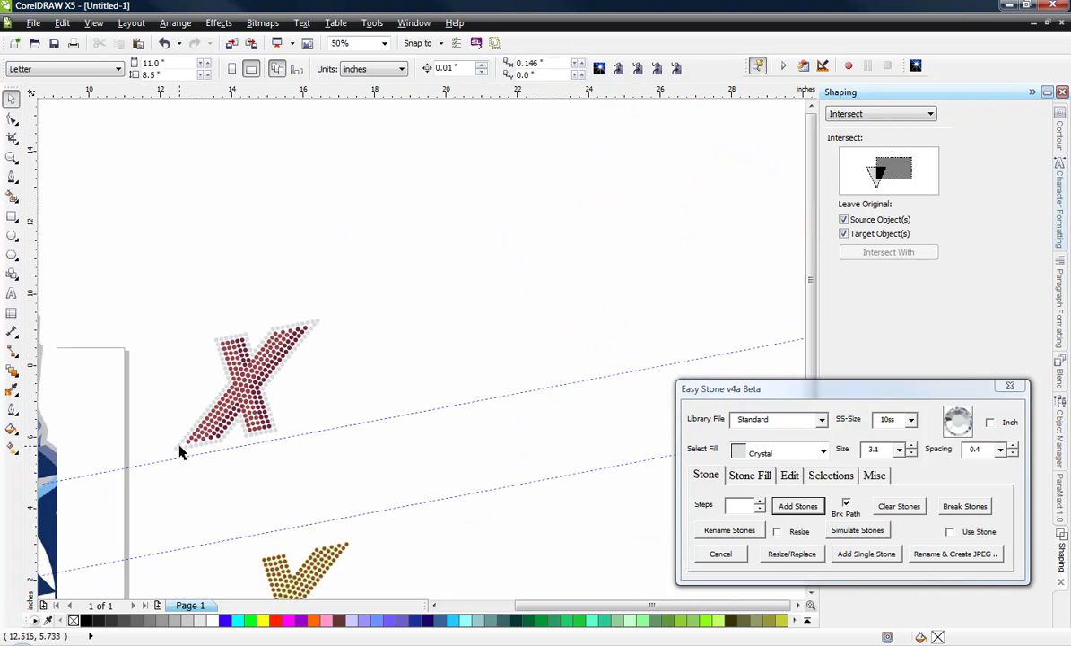
# Break all 423 stones into individual stones and delete the overlapping grey stones at the lower-left tip.
pyautogui.moveTo(157, 287); pyautogui.dragTo(352, 464)
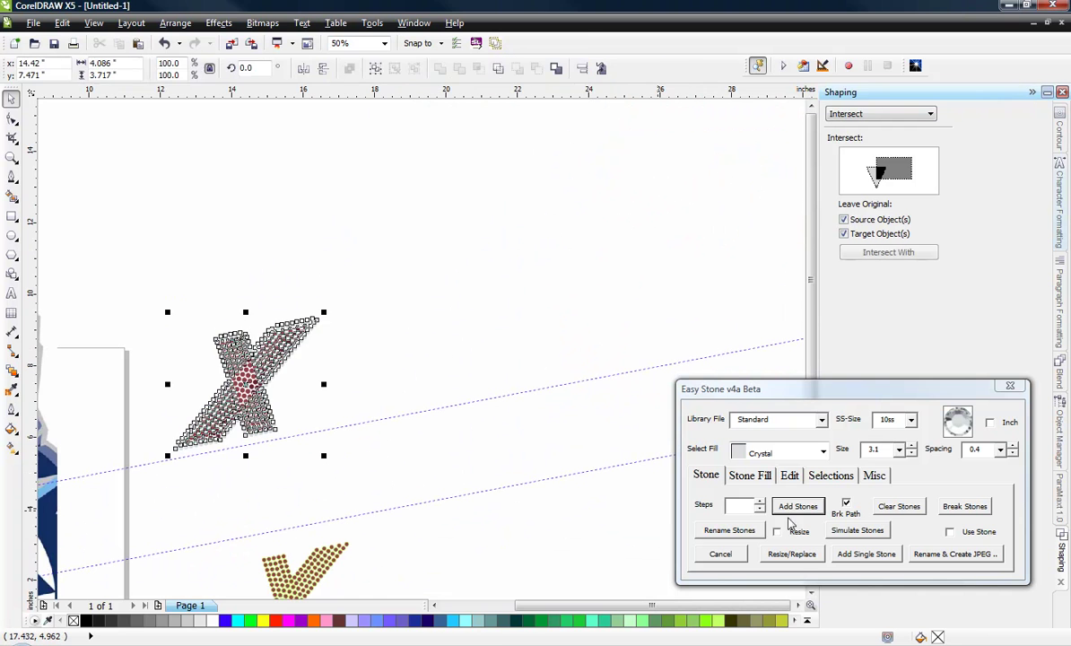
pyautogui.click(965, 506)
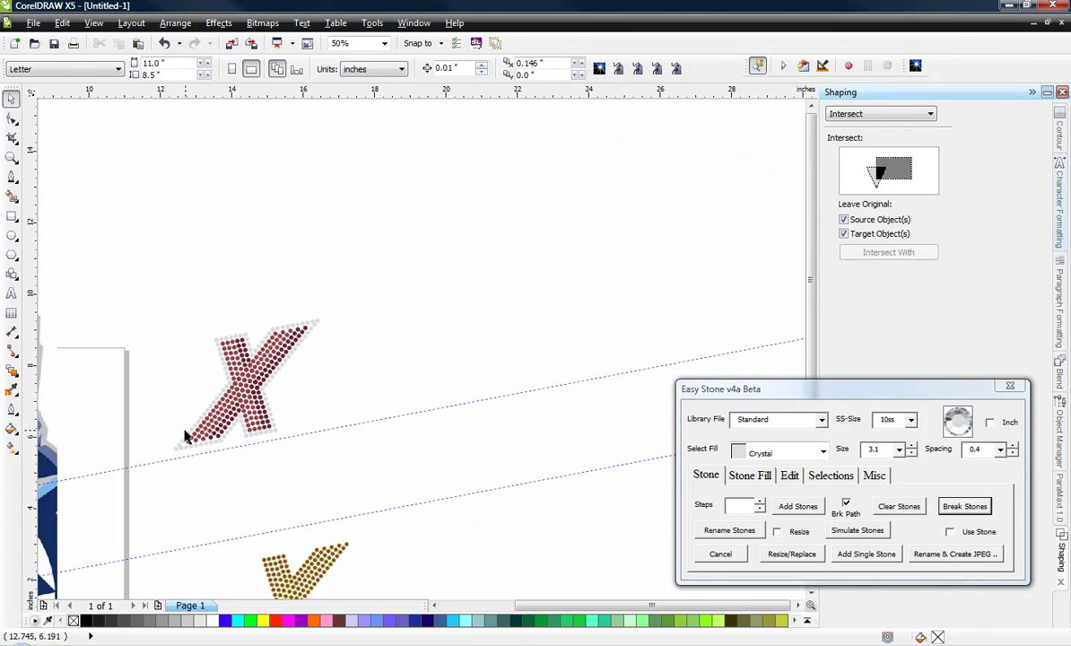
pyautogui.scroll(3, 179, 475)
pyautogui.scroll(1, 179, 485)
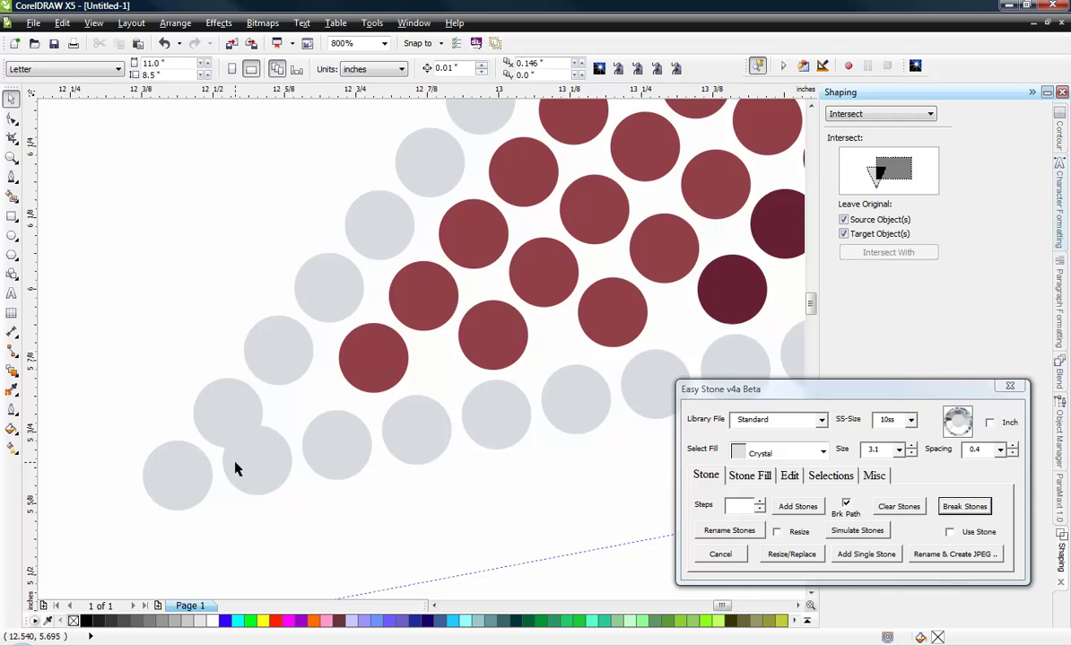
pyautogui.scroll(1, 236, 468)
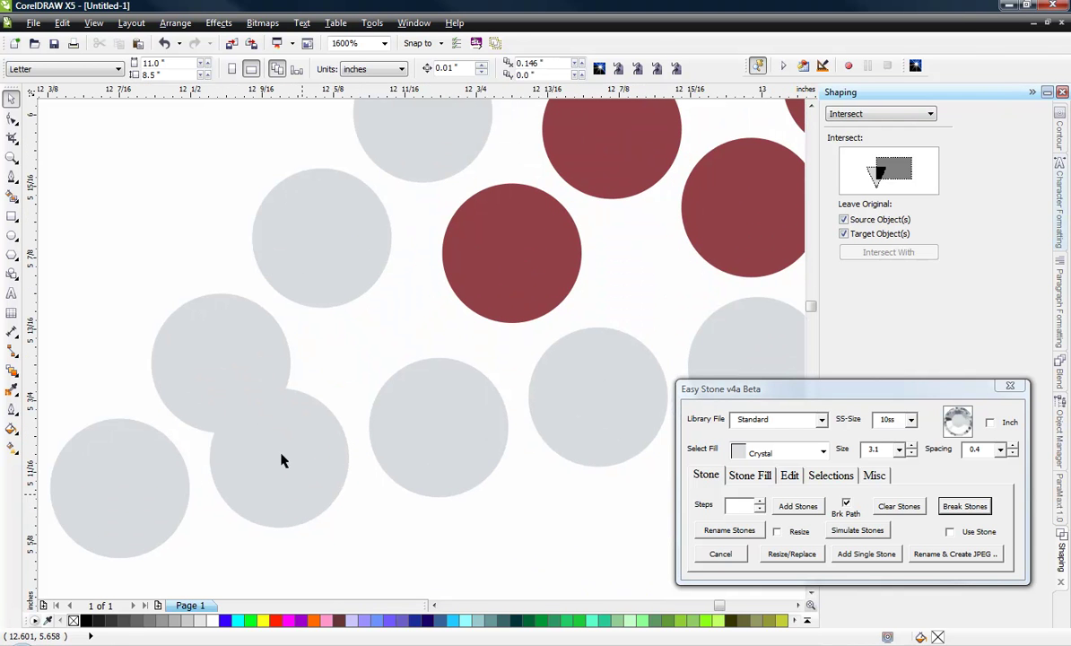
pyautogui.click(215, 377)
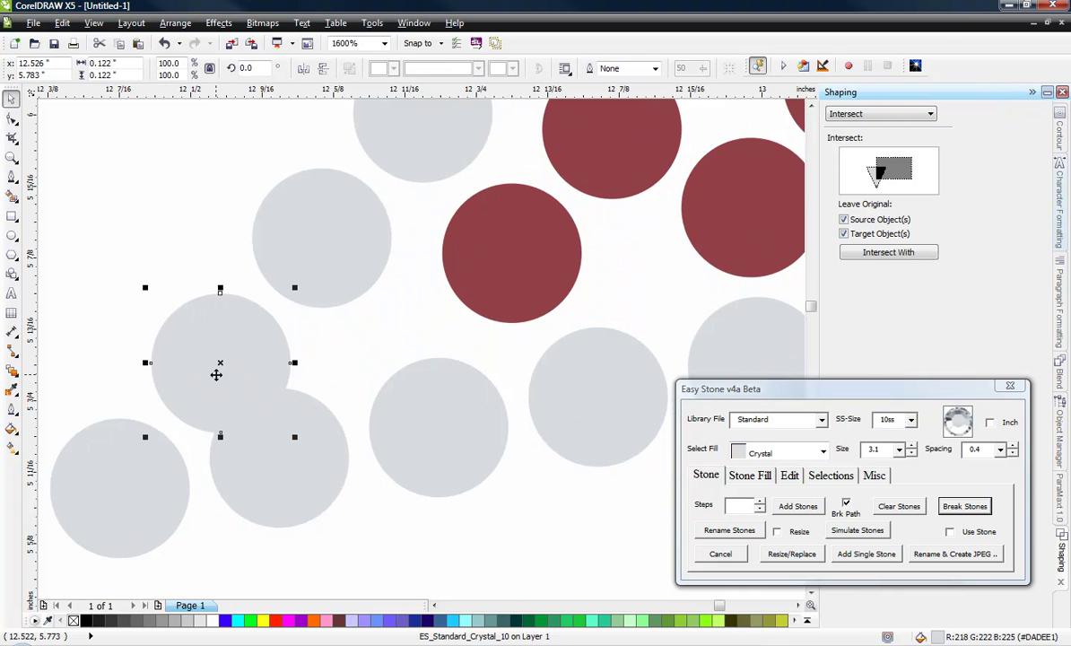
pyautogui.press('Delete')
pyautogui.click(239, 414)
pyautogui.press('Delete')
pyautogui.moveTo(123, 474); pyautogui.dragTo(238, 414)
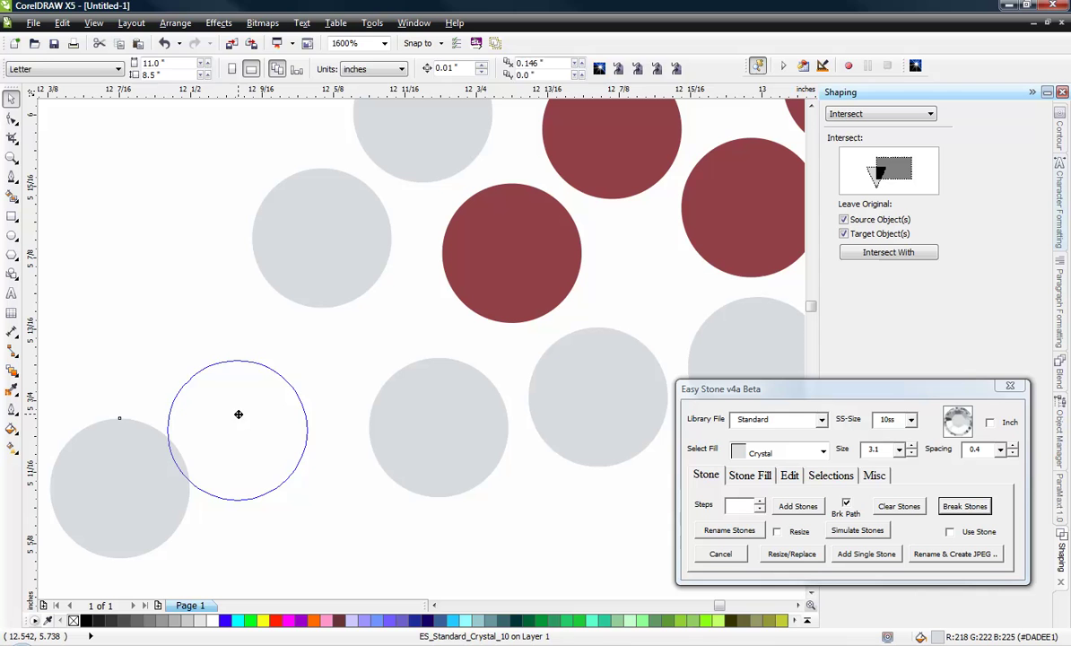
pyautogui.press('Escape')
pyautogui.hotkey('ctrl', 'z')
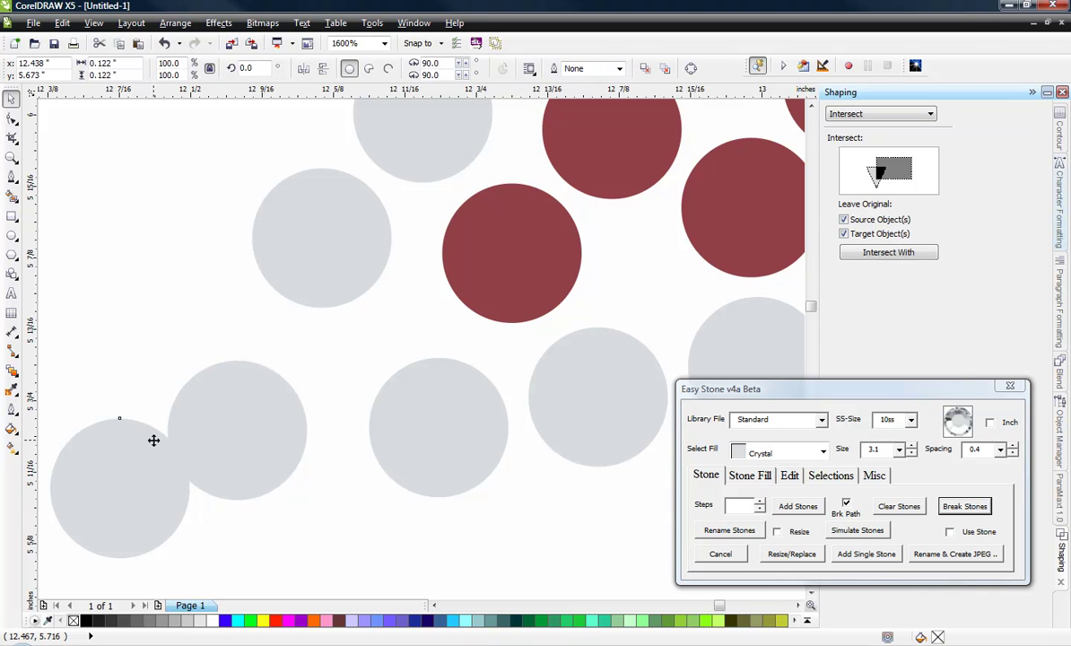
pyautogui.press('Delete')
# Drag the remaining lower-left border stones into evenly spaced positions.
pyautogui.scroll(-1, 296, 347)
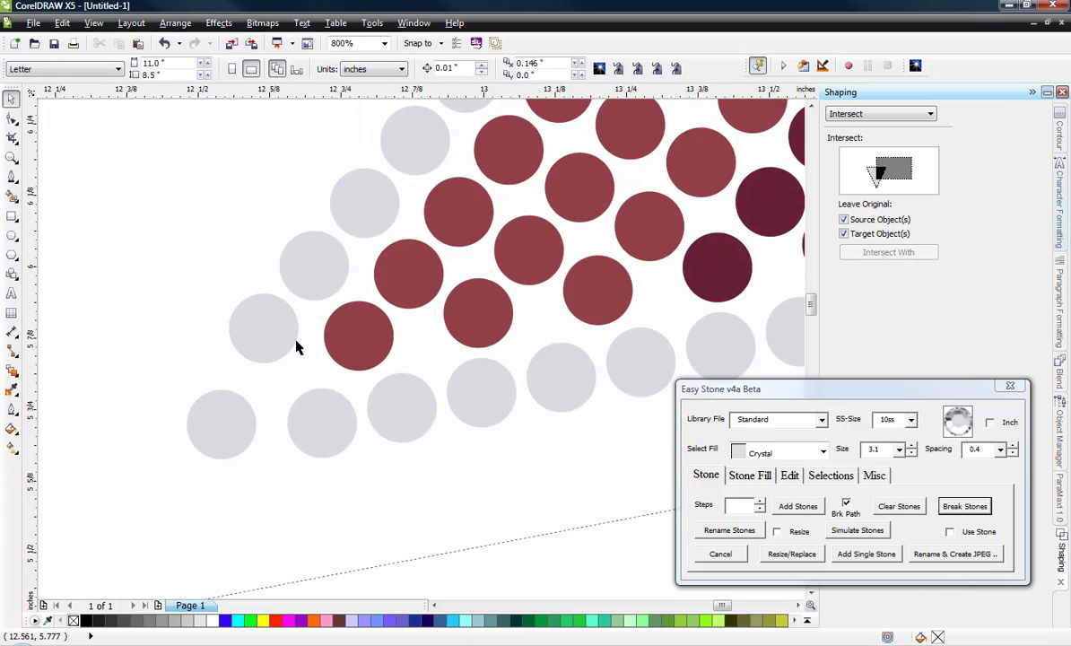
pyautogui.scroll(1, 281, 359)
pyautogui.moveTo(265, 329); pyautogui.dragTo(253, 352)
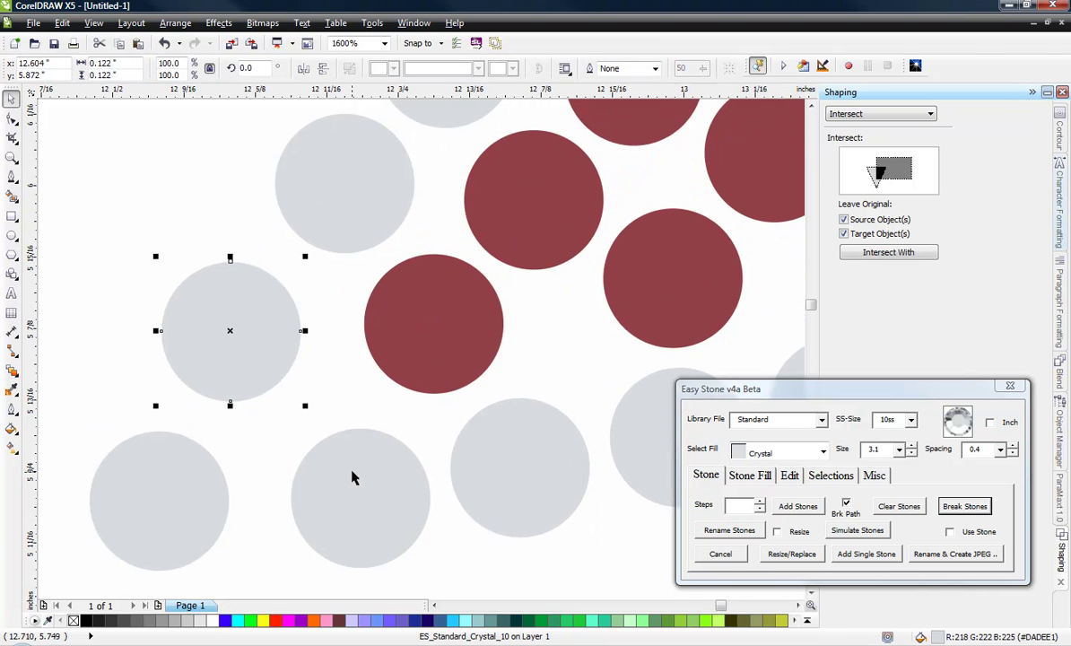
pyautogui.moveTo(352, 471); pyautogui.dragTo(326, 466)
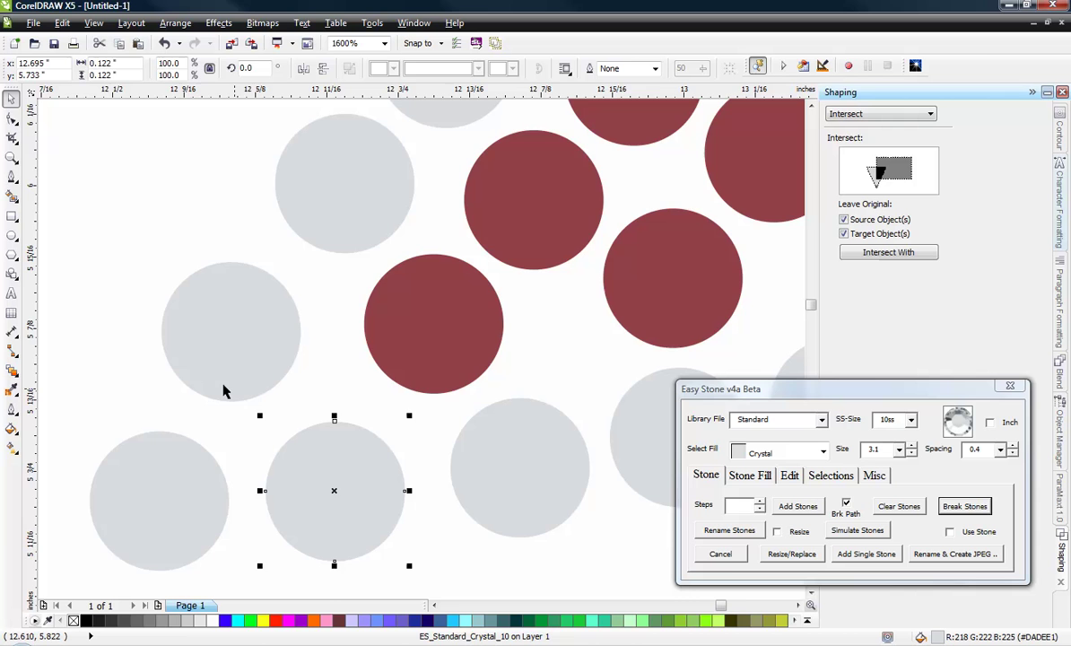
pyautogui.scroll(-2, 224, 393)
pyautogui.click(281, 476)
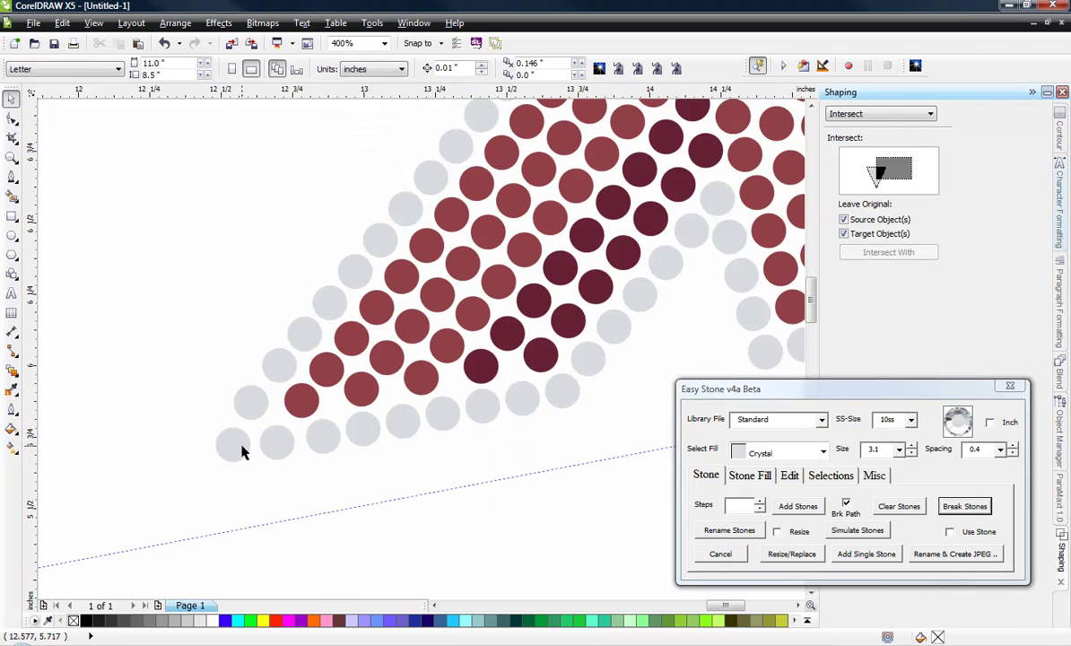
pyautogui.scroll(1, 241, 449)
pyautogui.moveTo(240, 453); pyautogui.dragTo(228, 458)
pyautogui.click(248, 491)
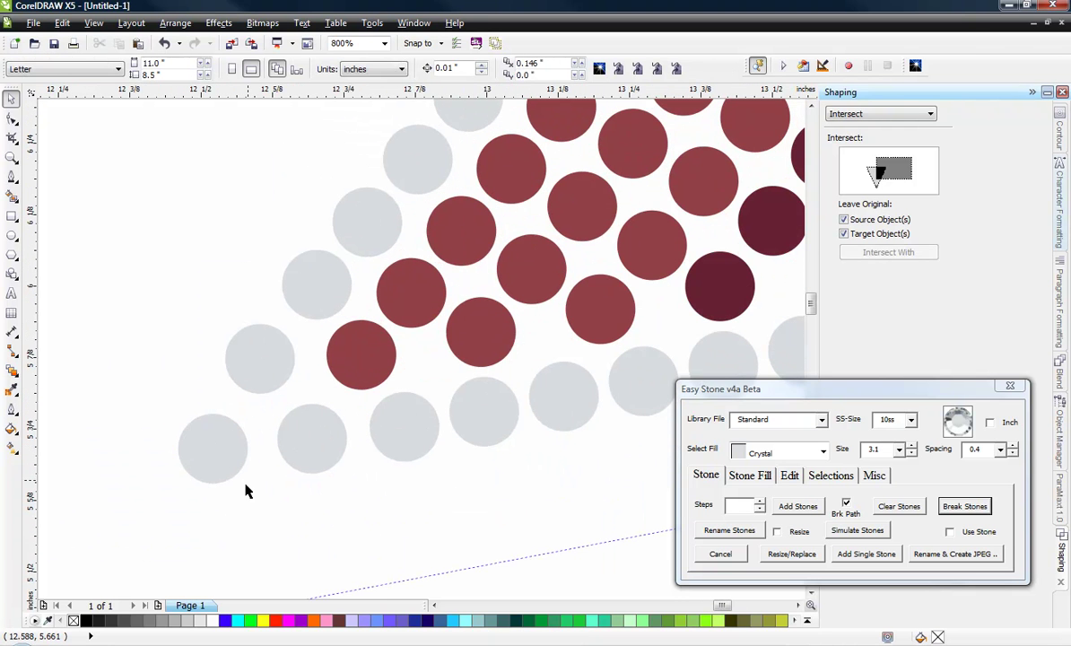
pyautogui.scroll(-2, 244, 494)
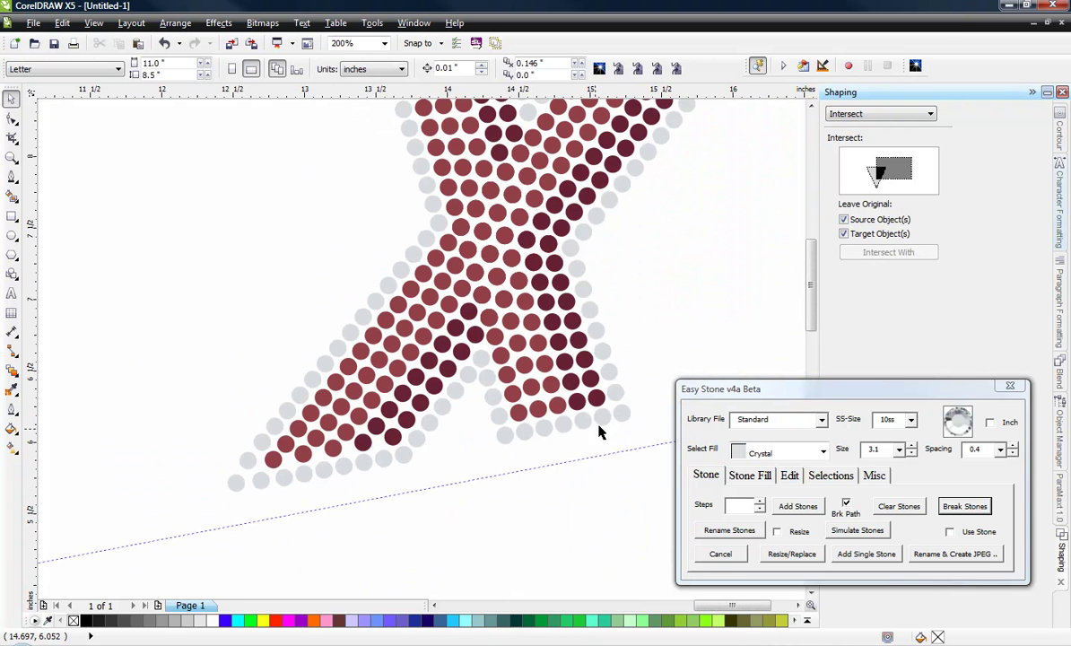
# Delete the overlapping grey stones at the upper-right arm tip and place new stones in the gaps.
pyautogui.scroll(-2, 491, 423)
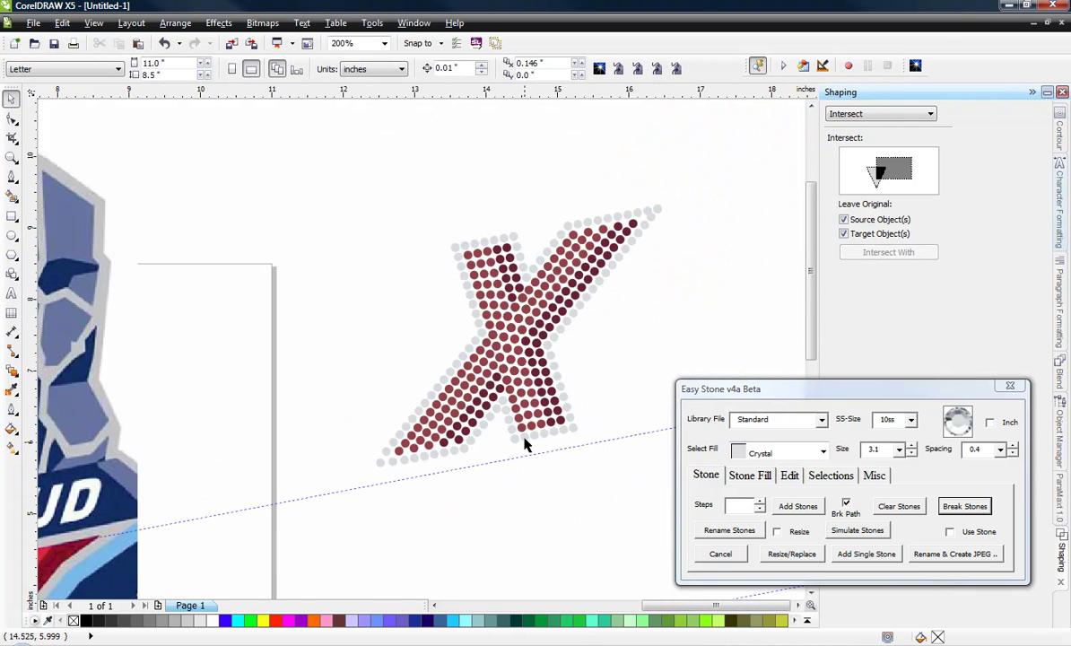
pyautogui.scroll(2, 592, 247)
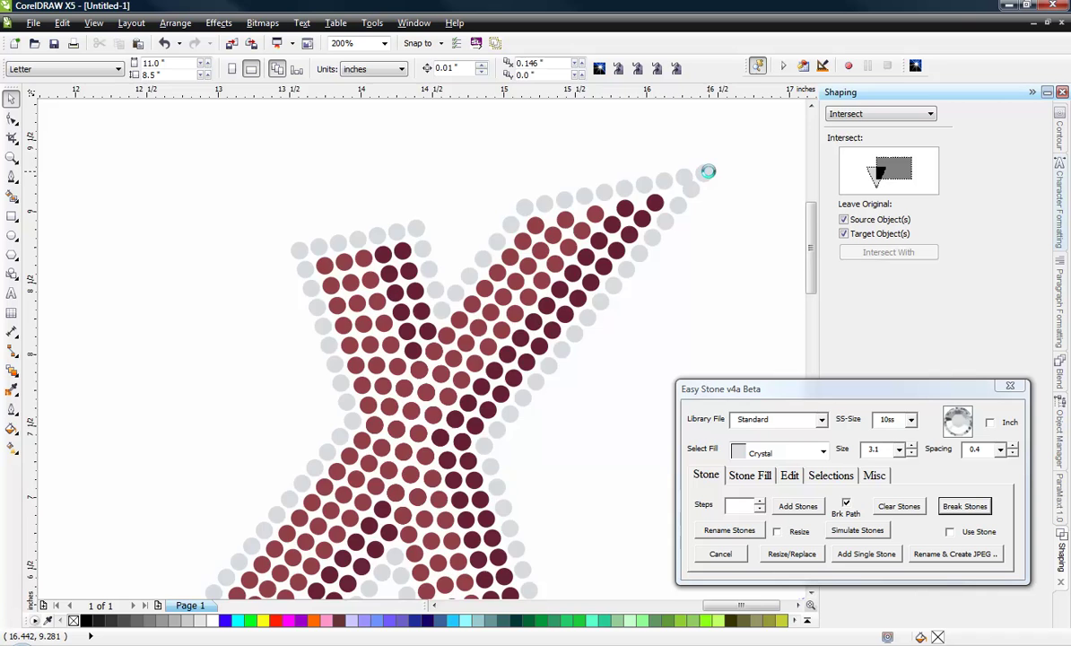
pyautogui.scroll(3, 708, 171)
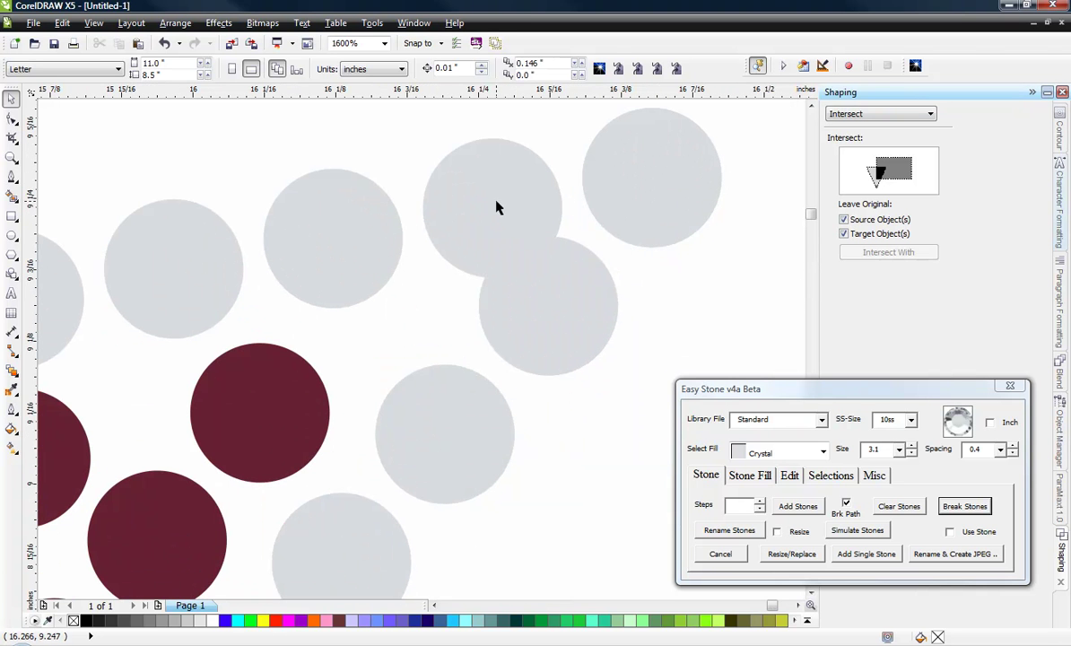
pyautogui.click(518, 199)
pyautogui.press('Delete')
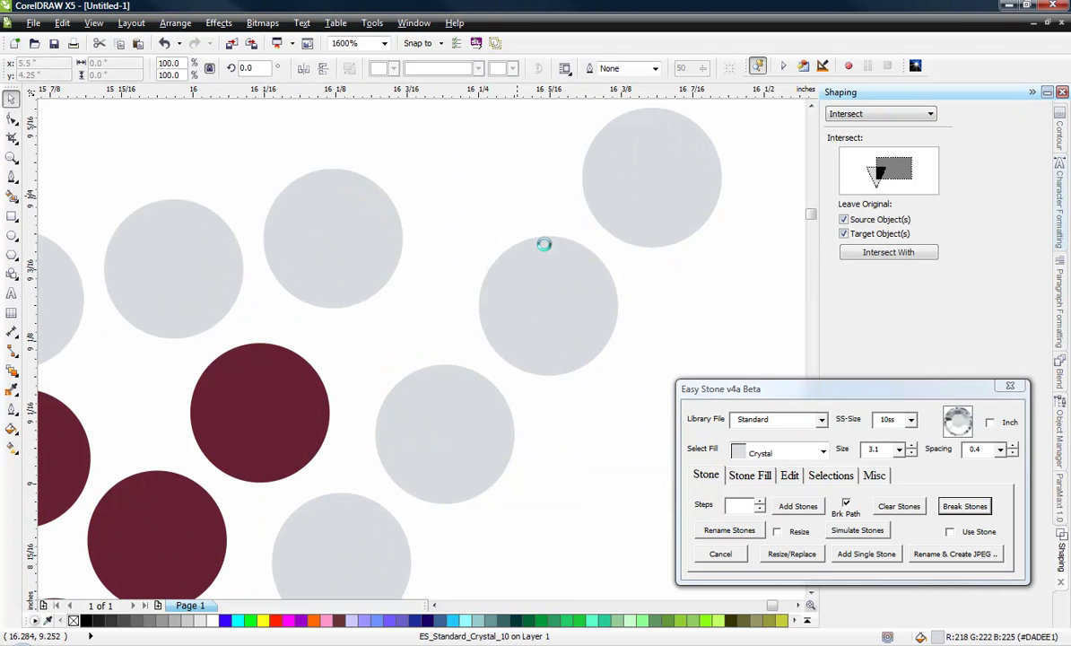
pyautogui.click(548, 258)
pyautogui.press('Delete')
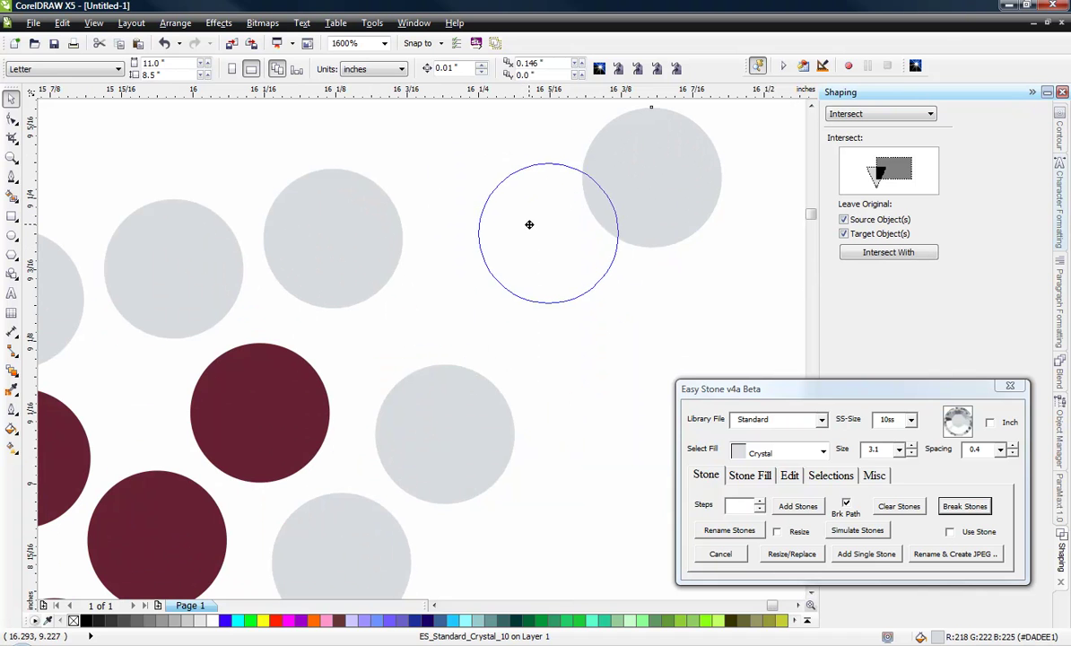
pyautogui.click(529, 221)
pyautogui.click(625, 225)
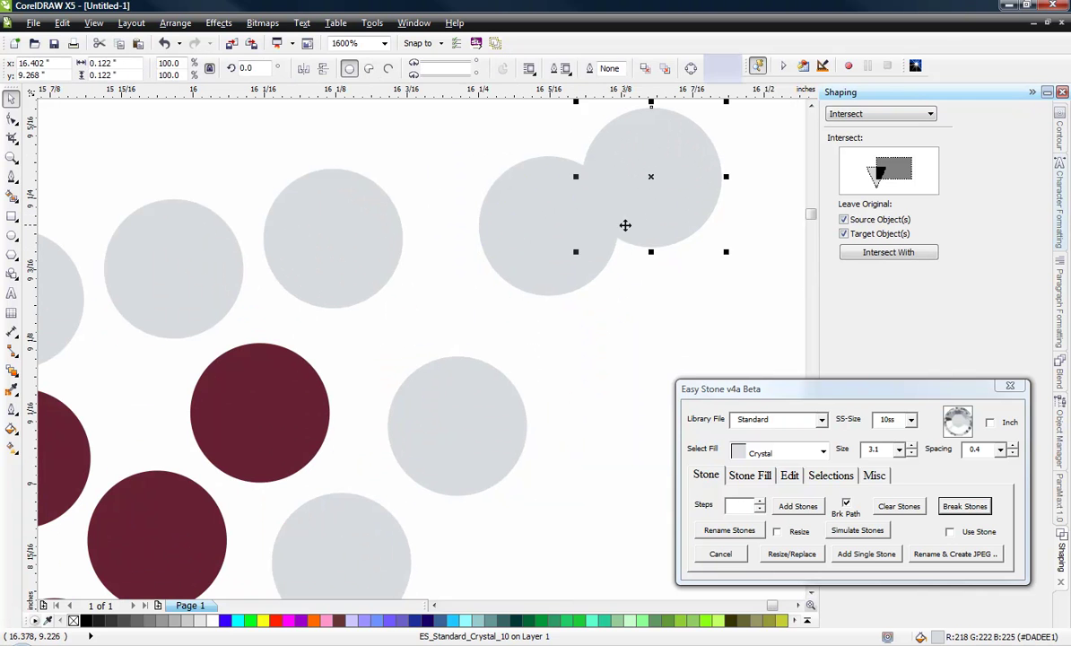
pyautogui.press('Delete')
pyautogui.click(508, 376)
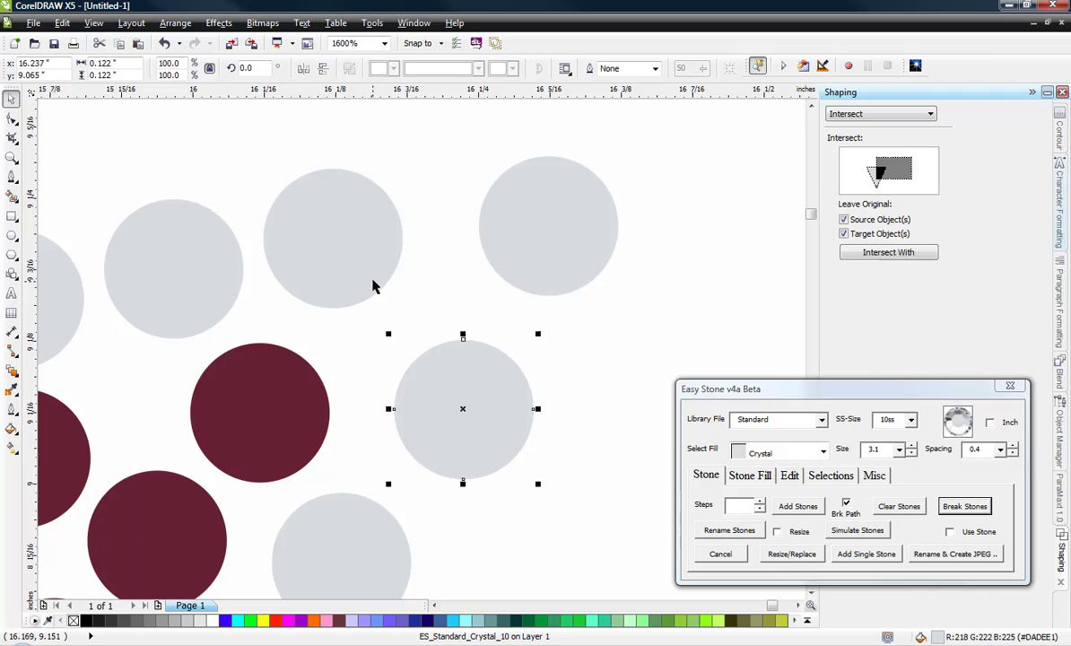
# Replace the upper-left and bottom border stones with slightly shifted single stones.
pyautogui.click(335, 246)
pyautogui.press('Delete')
pyautogui.click(356, 242)
pyautogui.click(371, 510)
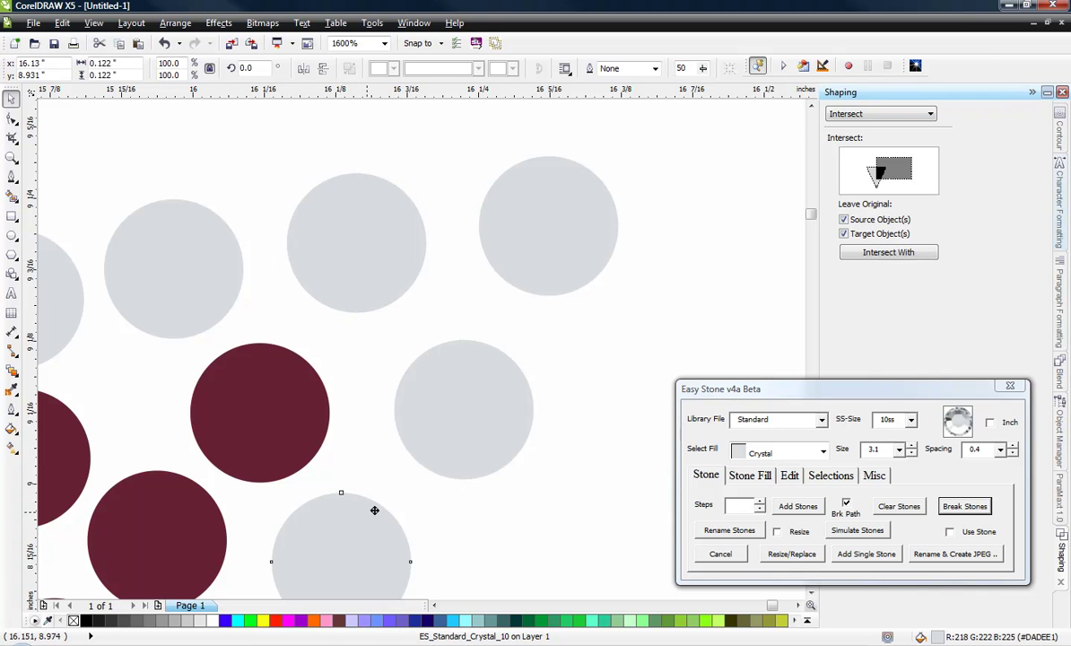
pyautogui.press('Delete')
pyautogui.click(378, 510)
pyautogui.click(231, 289)
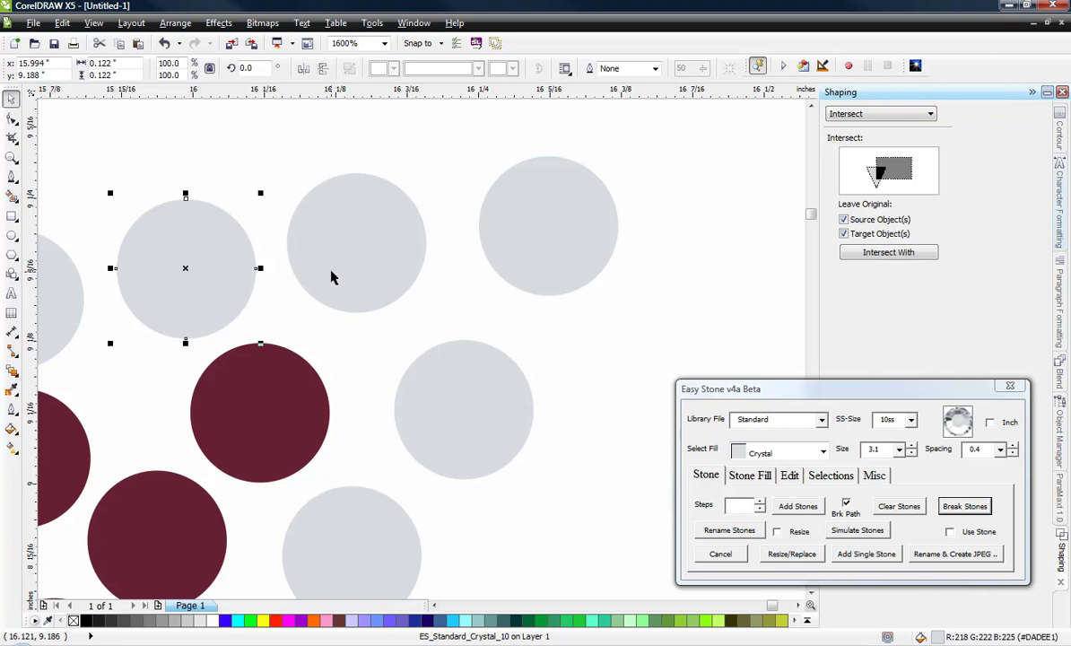
pyautogui.click(338, 267)
pyautogui.click(581, 352)
pyautogui.scroll(-3, 603, 336)
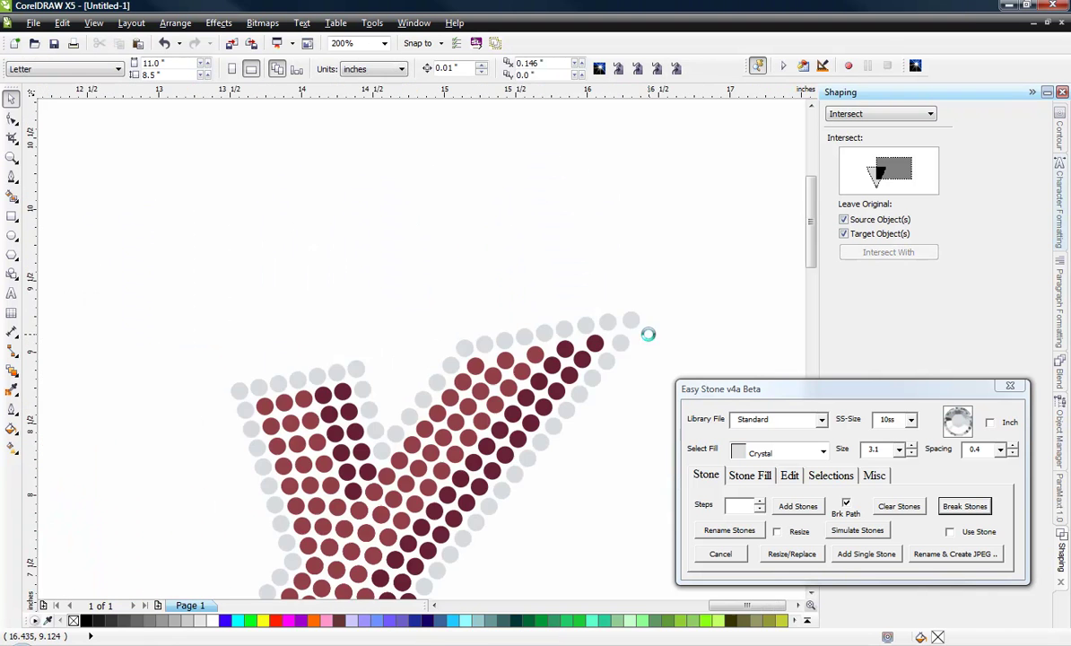
pyautogui.scroll(-1, 583, 359)
pyautogui.scroll(6, 570, 536)
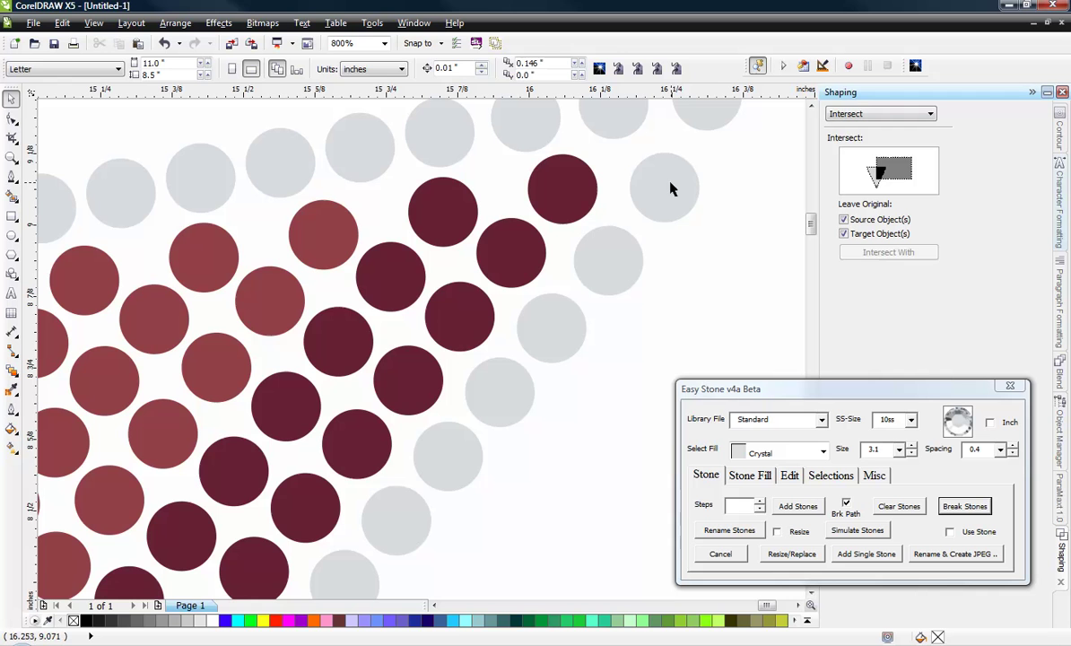
# Nudge the tip stones slightly so the gaps around the upper-right arm match.
pyautogui.moveTo(671, 188); pyautogui.dragTo(663, 193)
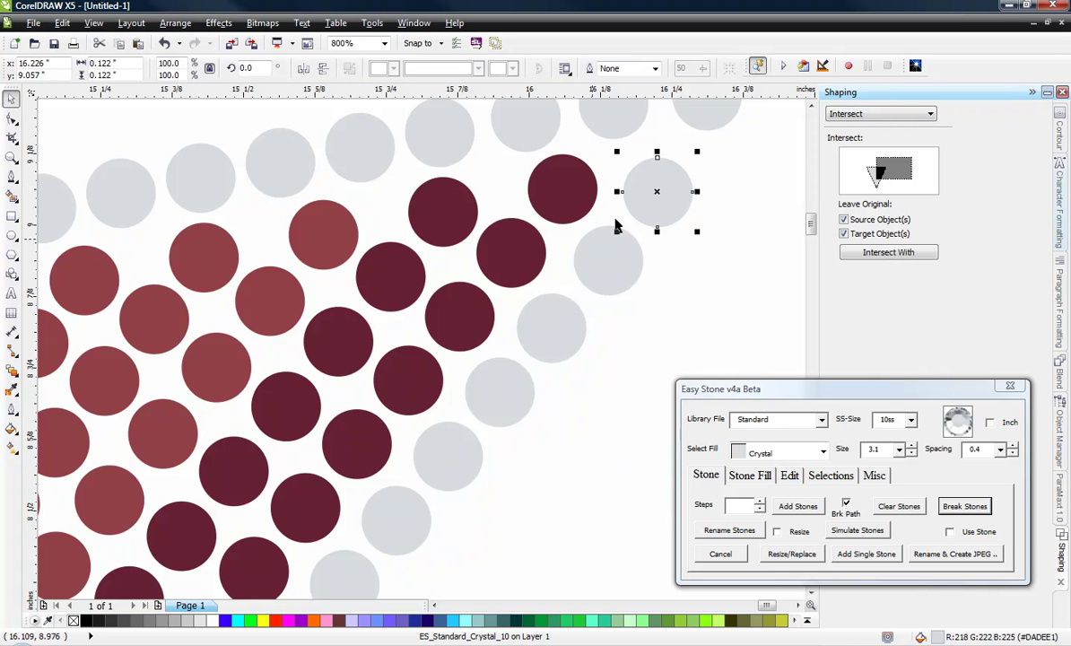
pyautogui.scroll(4, 669, 197)
pyautogui.scroll(-6, 664, 197)
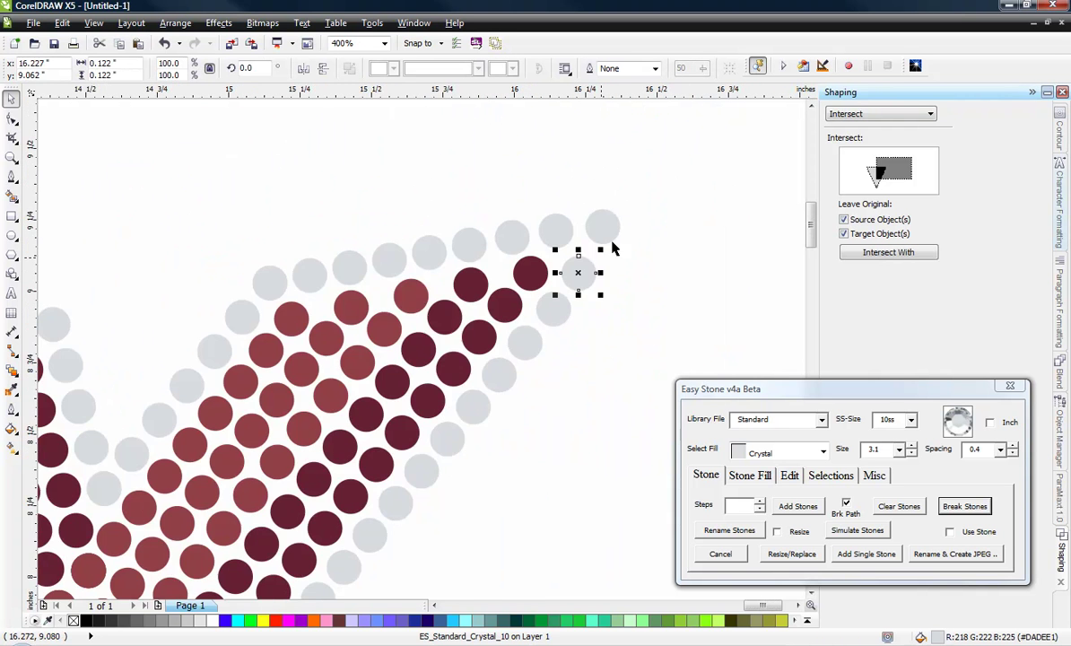
pyautogui.scroll(1, 614, 249)
pyautogui.scroll(1, 594, 239)
pyautogui.click(583, 242)
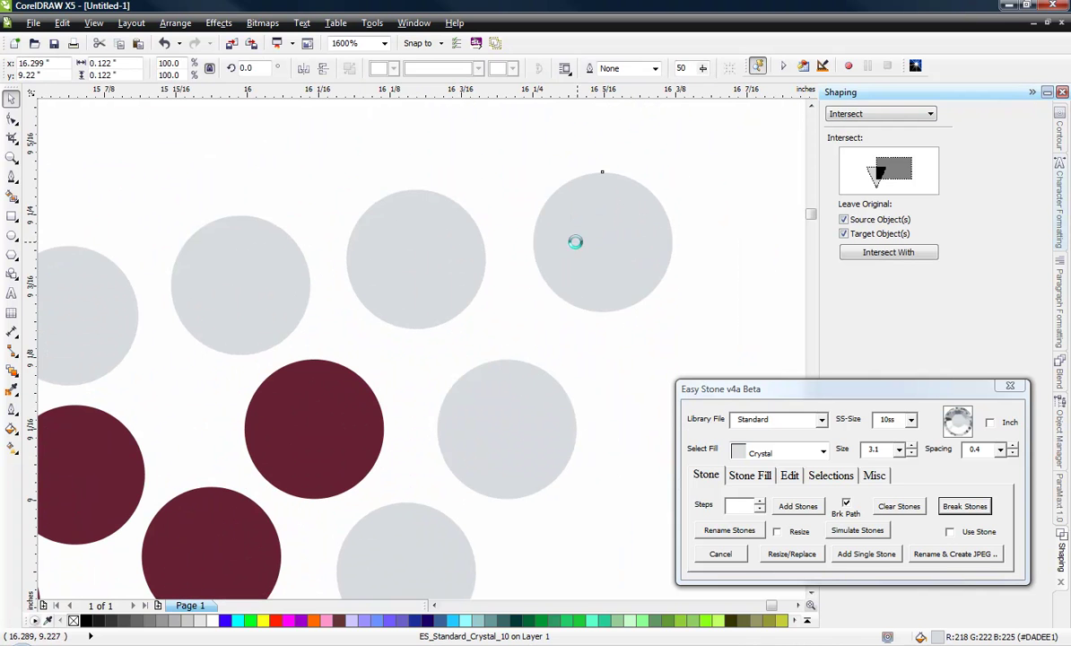
pyautogui.moveTo(445, 241); pyautogui.dragTo(439, 244)
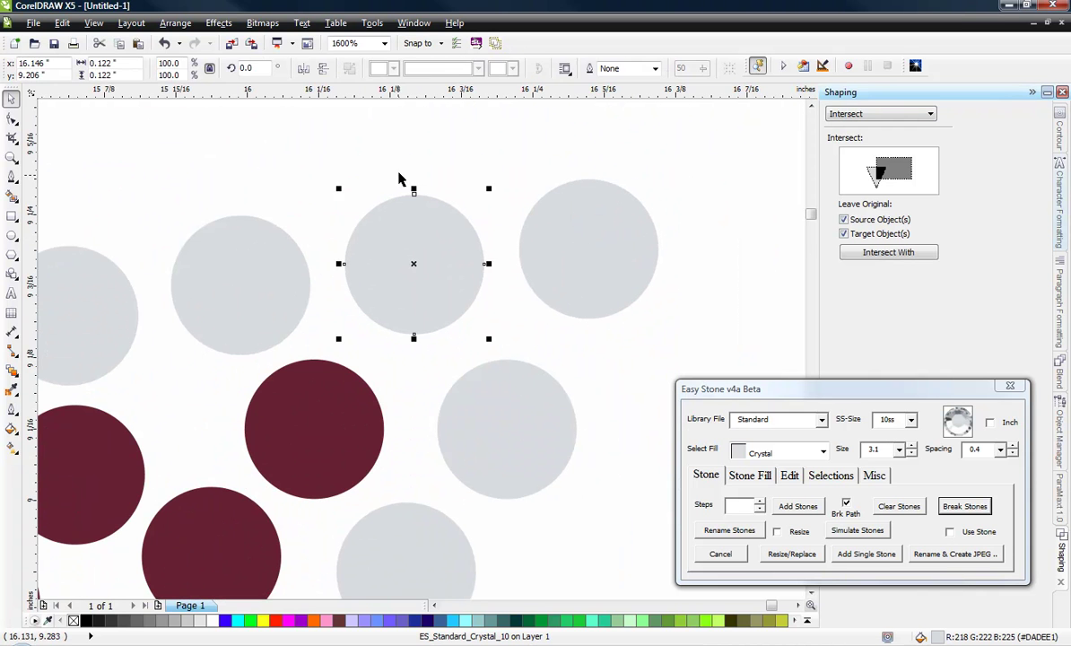
pyautogui.click(485, 168)
pyautogui.click(568, 267)
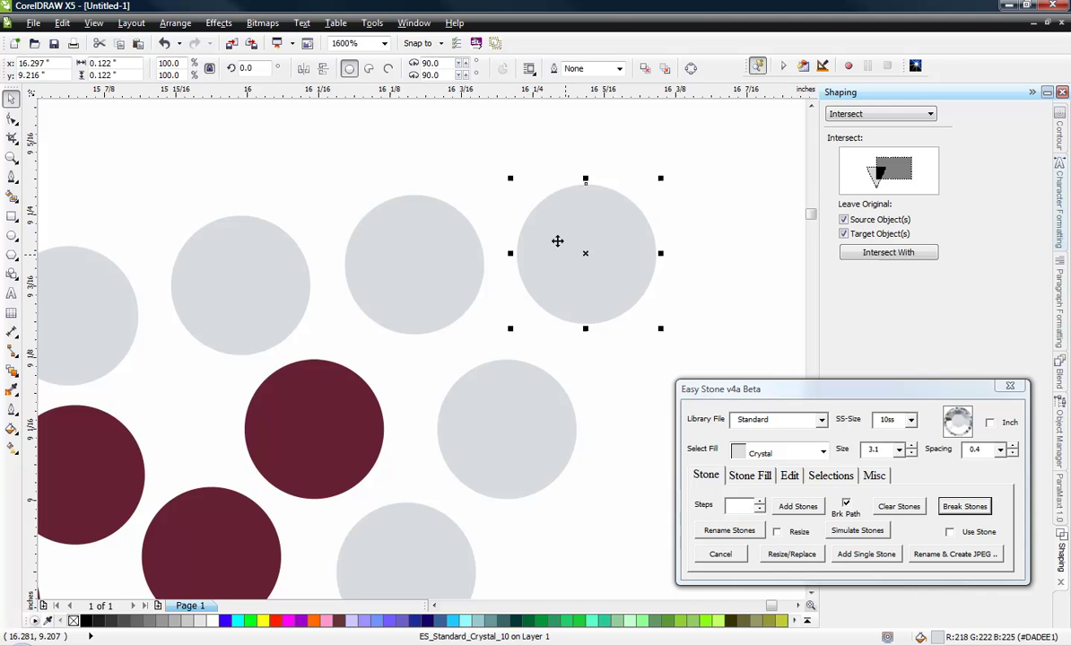
pyautogui.click(514, 188)
pyautogui.scroll(-2, 666, 193)
pyautogui.scroll(-2, 665, 193)
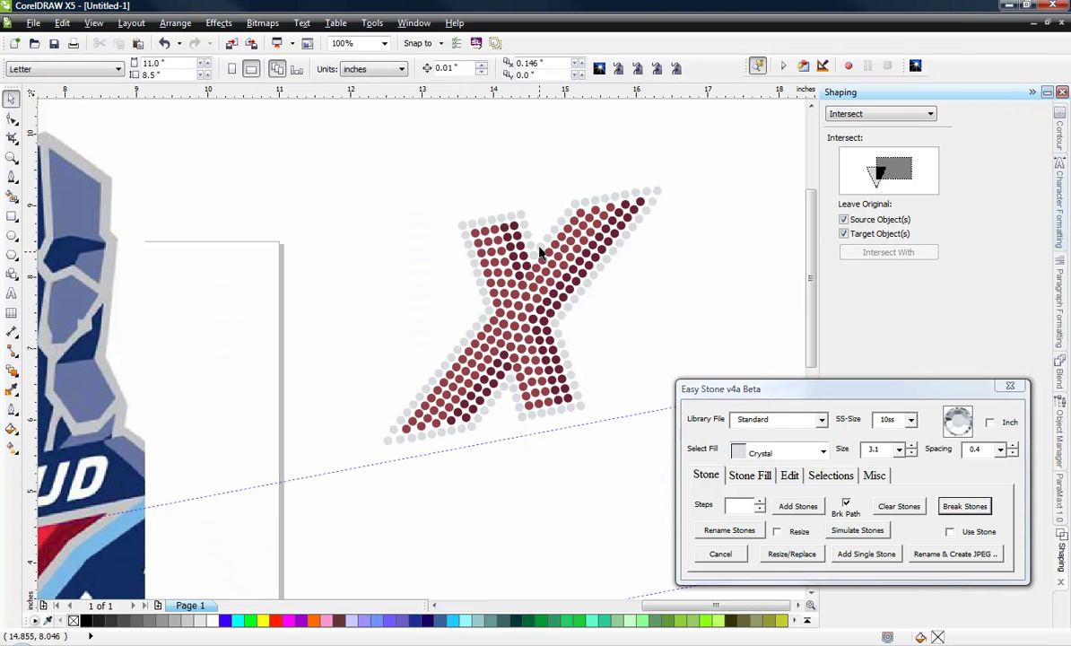